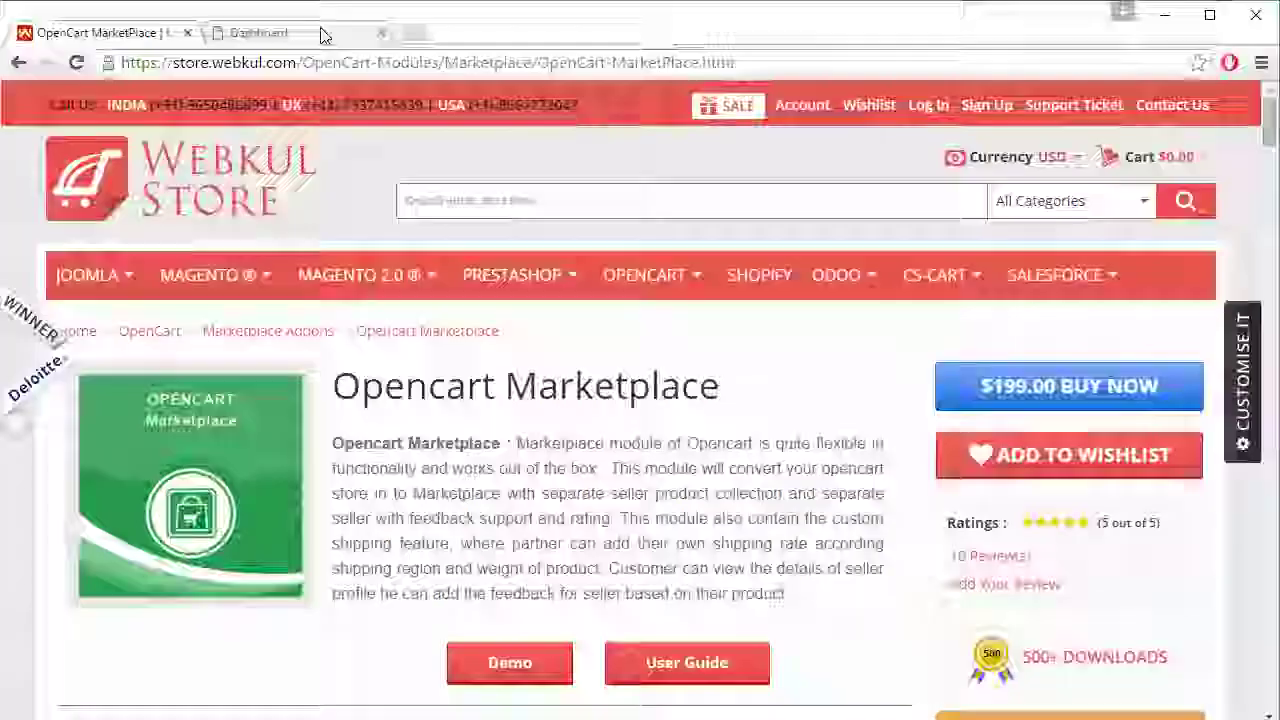
# From the admin dashboard, open the Market Place module's edit page via Extensions > Modules
pyautogui.click(322, 36)
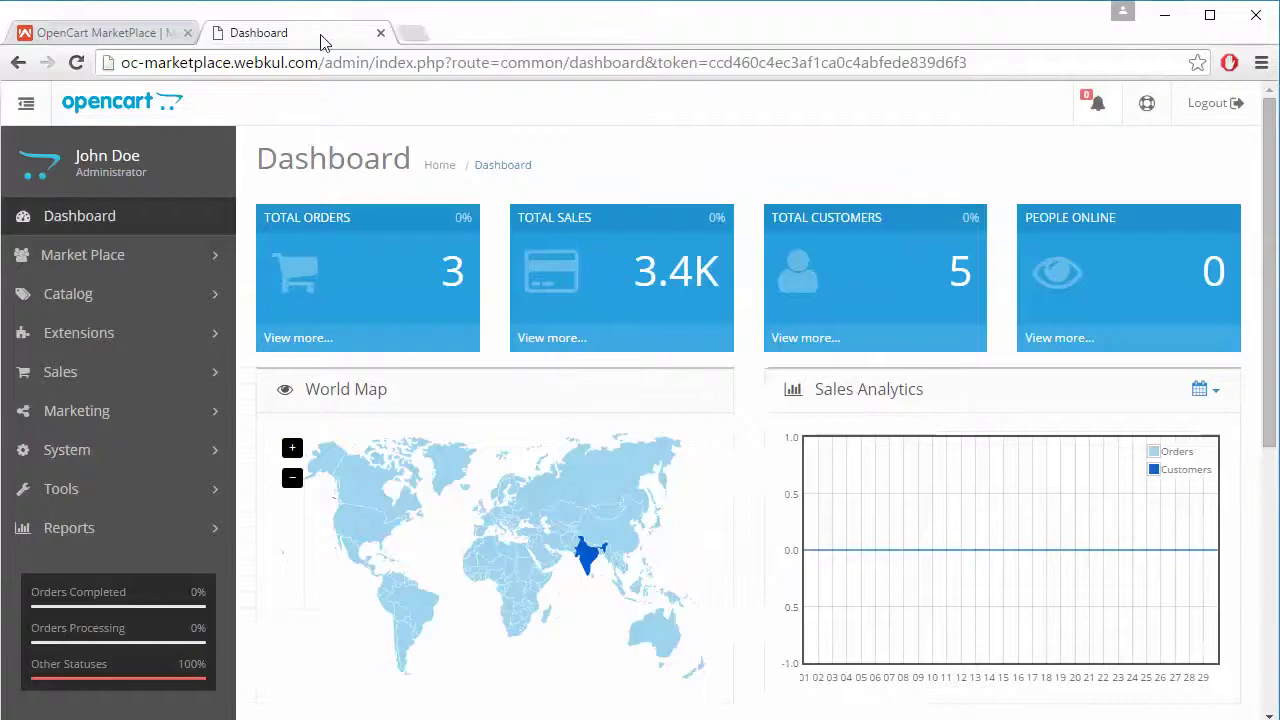
pyautogui.click(112, 338)
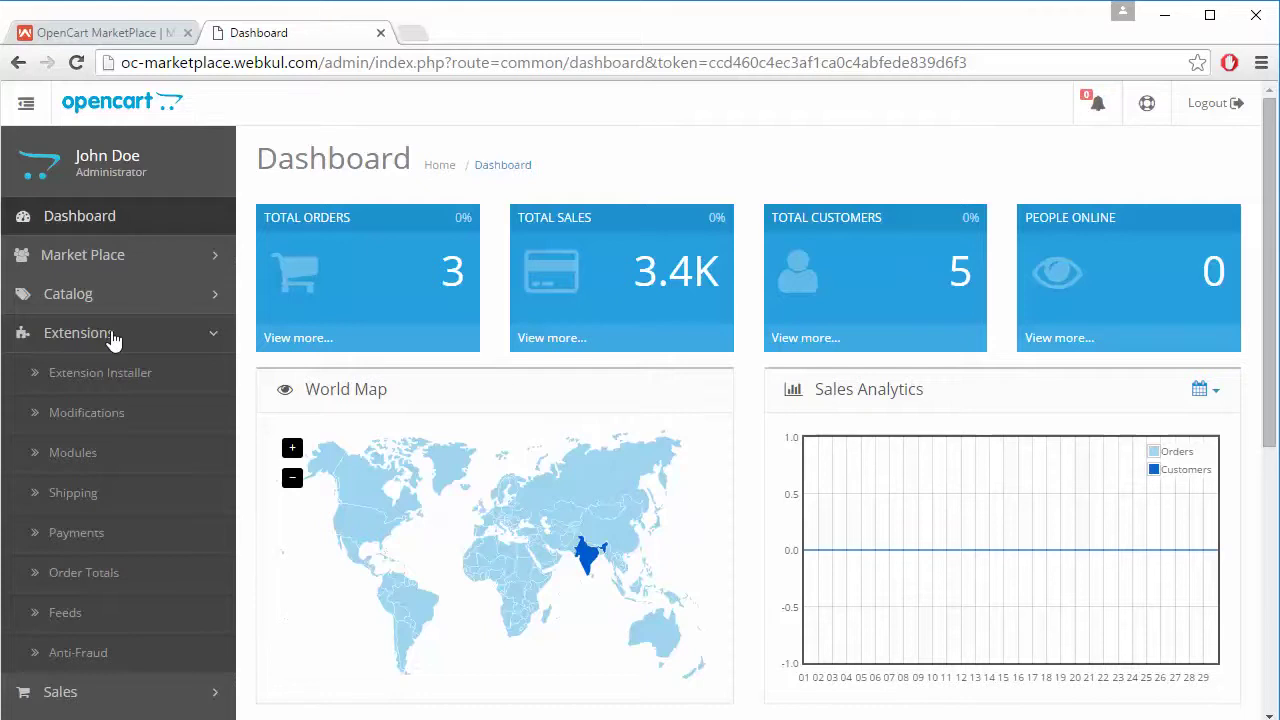
pyautogui.click(116, 455)
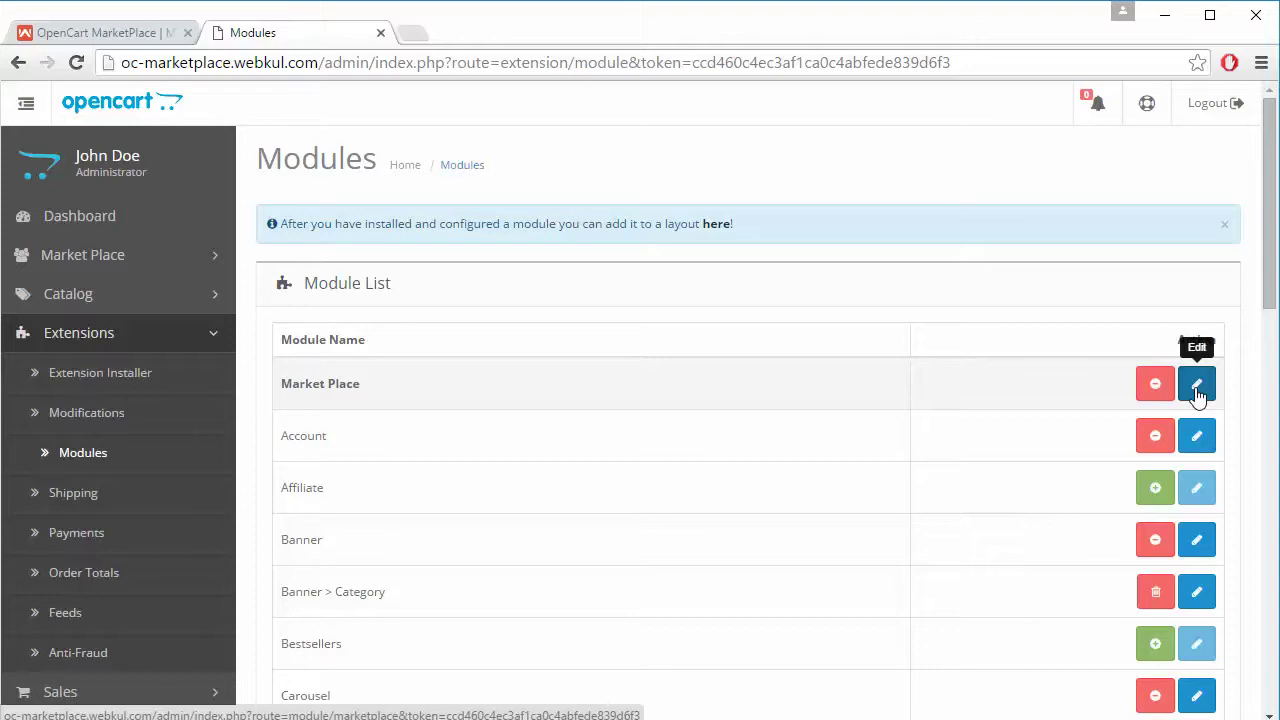
pyautogui.click(1198, 394)
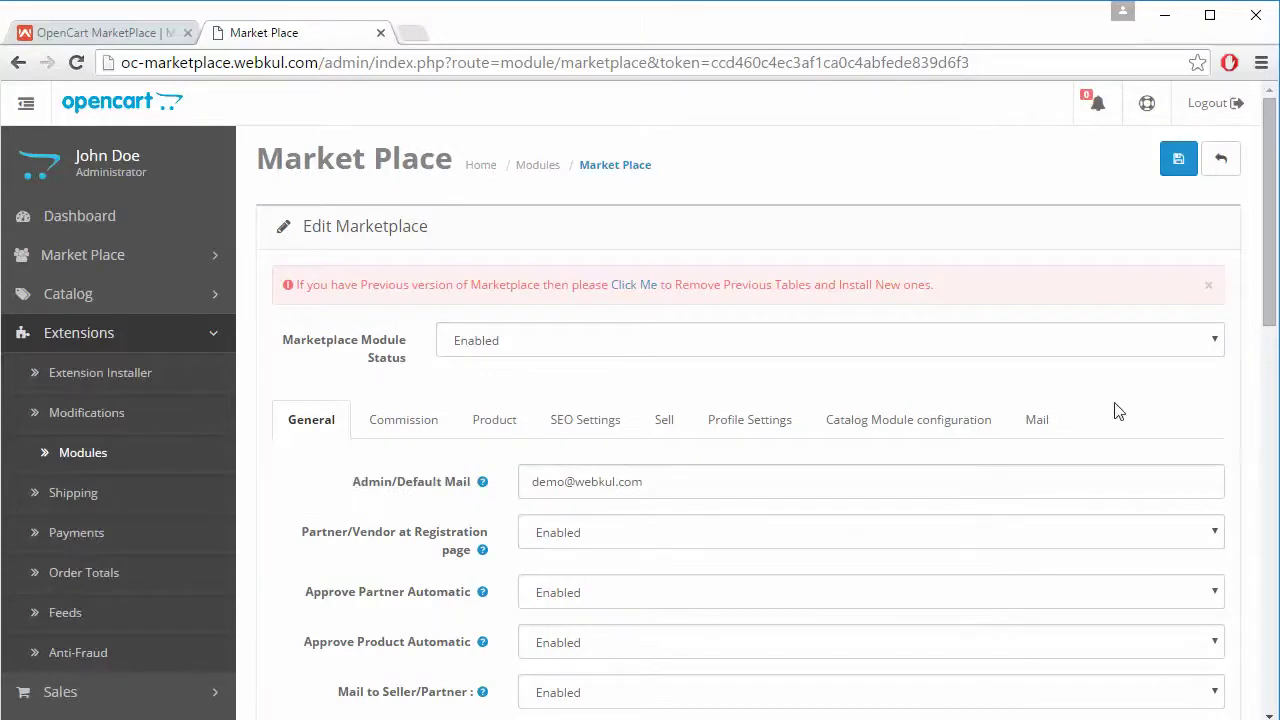
pyautogui.click(1040, 425)
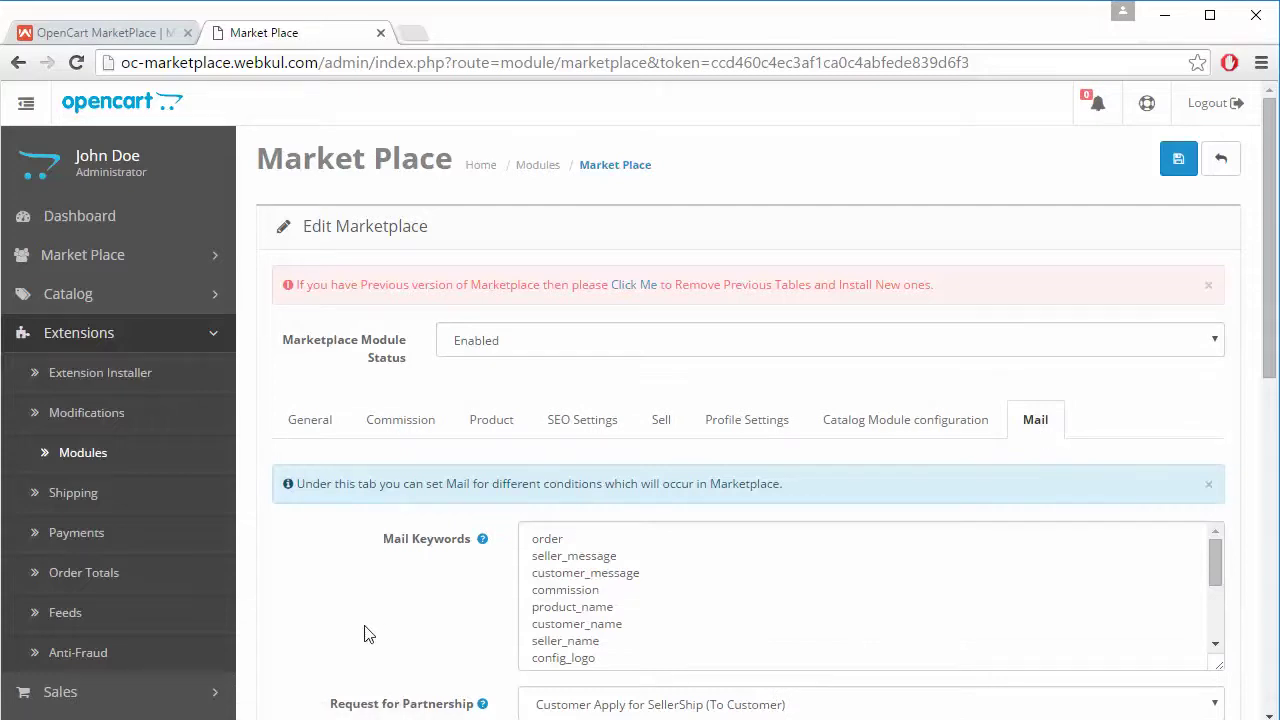
pyautogui.scroll(-1, 368, 634)
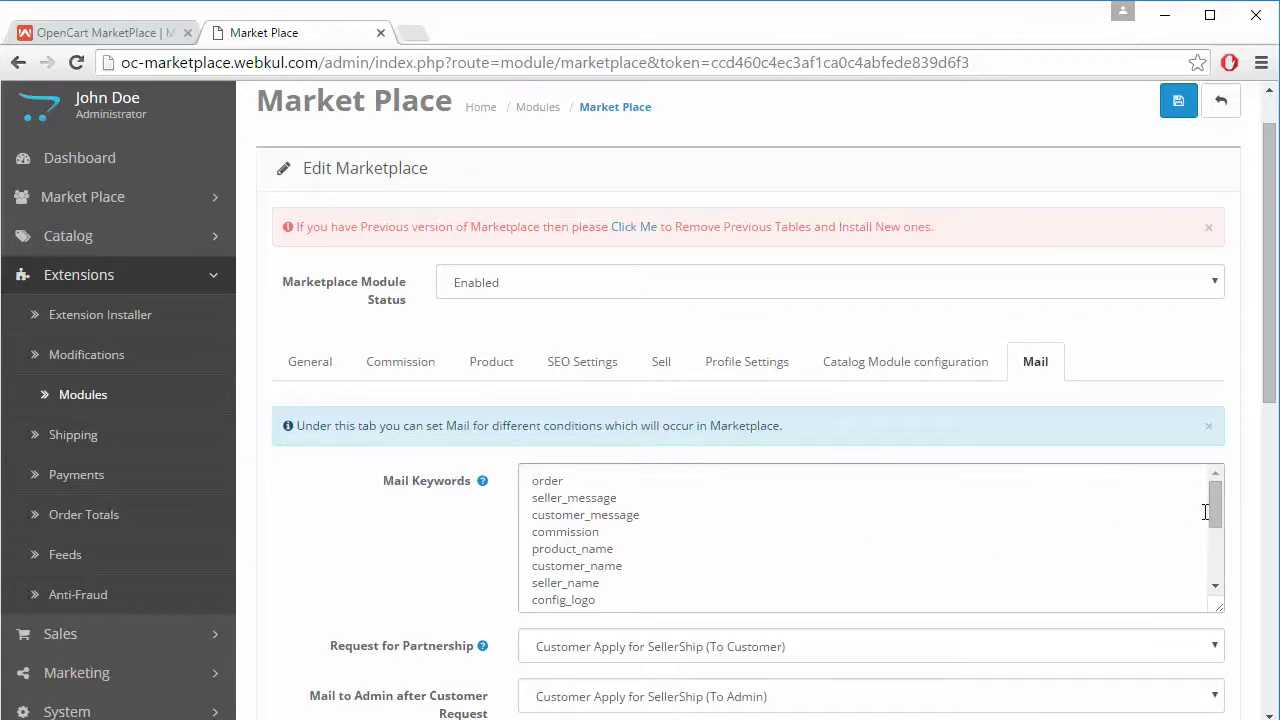
pyautogui.moveTo(1214, 510)
pyautogui.mouseDown()
pyautogui.moveTo(1215, 566)
pyautogui.moveTo(1211, 503)
pyautogui.mouseUp()
pyautogui.click(1085, 531)
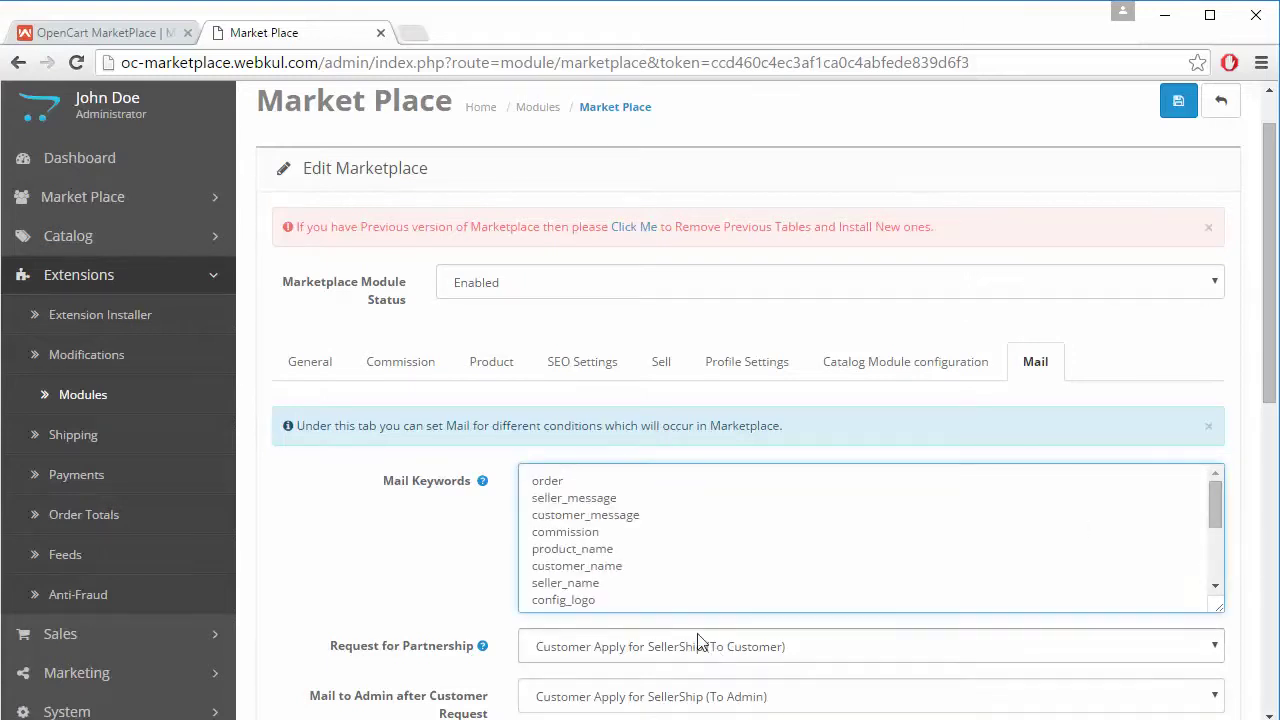
pyautogui.scroll(-3, 434, 560)
pyautogui.scroll(-1, 434, 562)
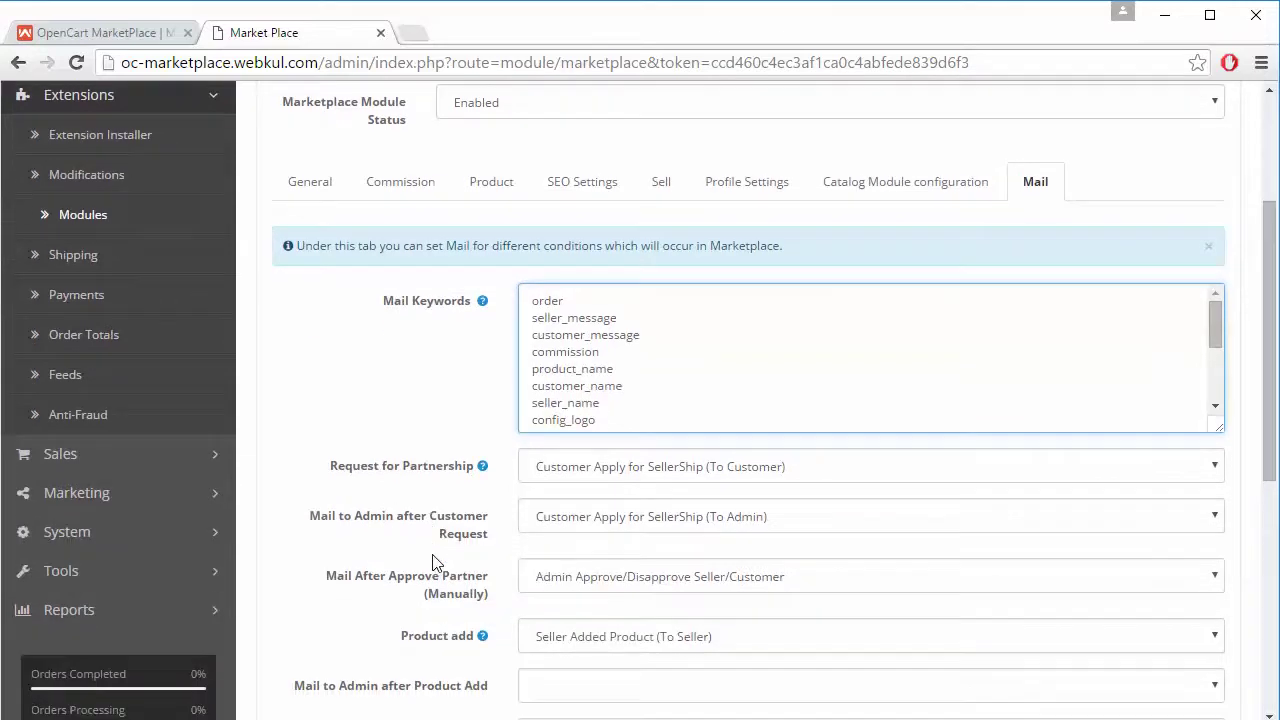
pyautogui.scroll(-1, 434, 562)
pyautogui.scroll(-2, 434, 562)
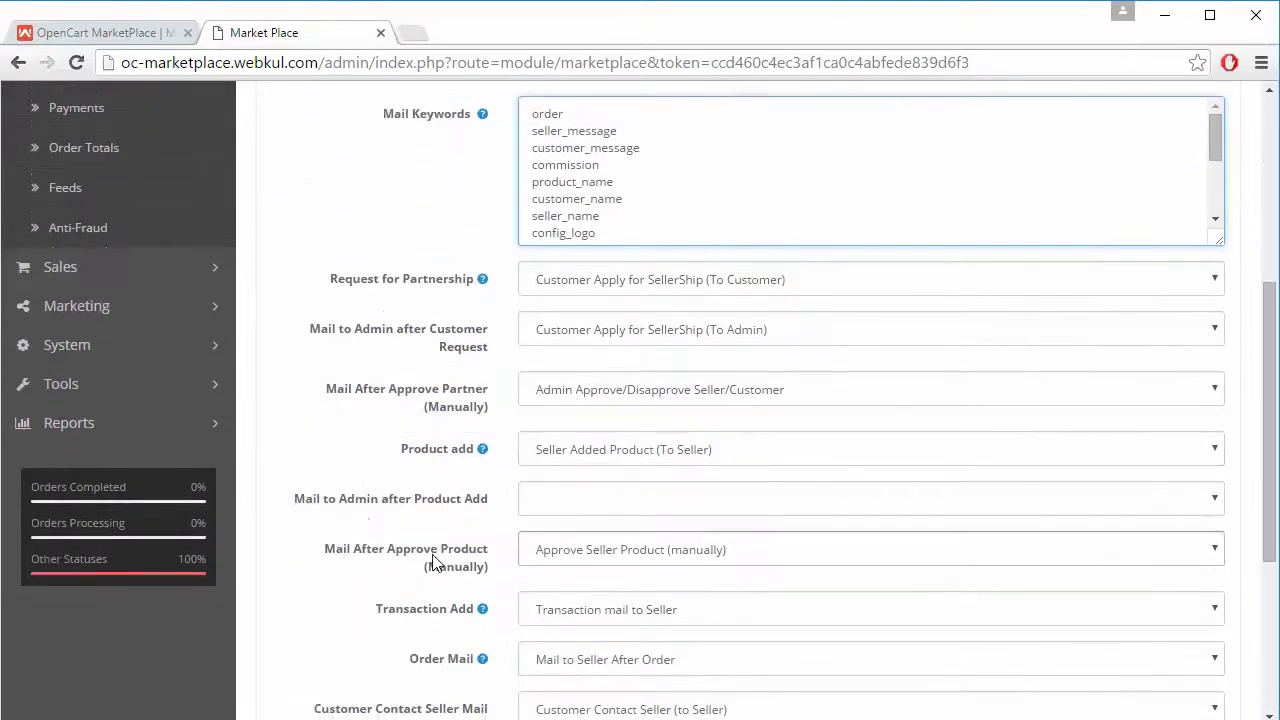
pyautogui.scroll(-1, 434, 563)
pyautogui.scroll(-1, 434, 563)
pyautogui.scroll(-2, 434, 563)
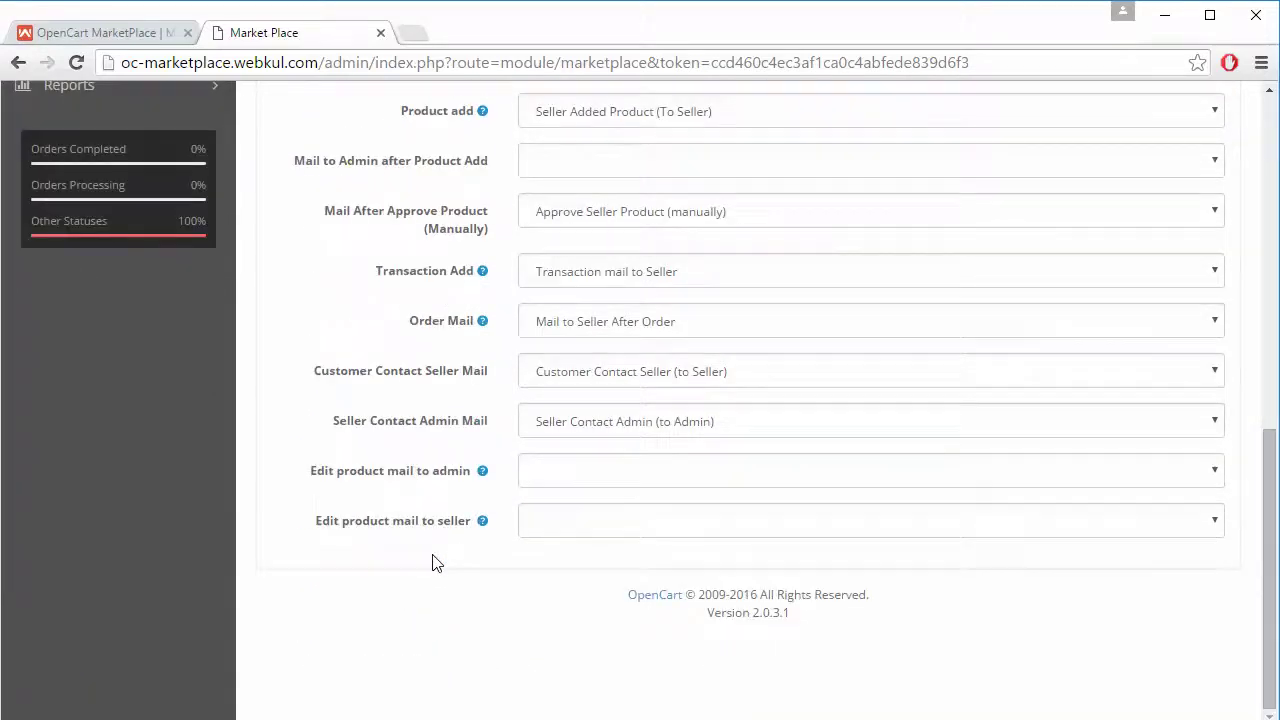
pyautogui.scroll(3, 434, 563)
pyautogui.scroll(1, 434, 563)
pyautogui.scroll(1, 434, 563)
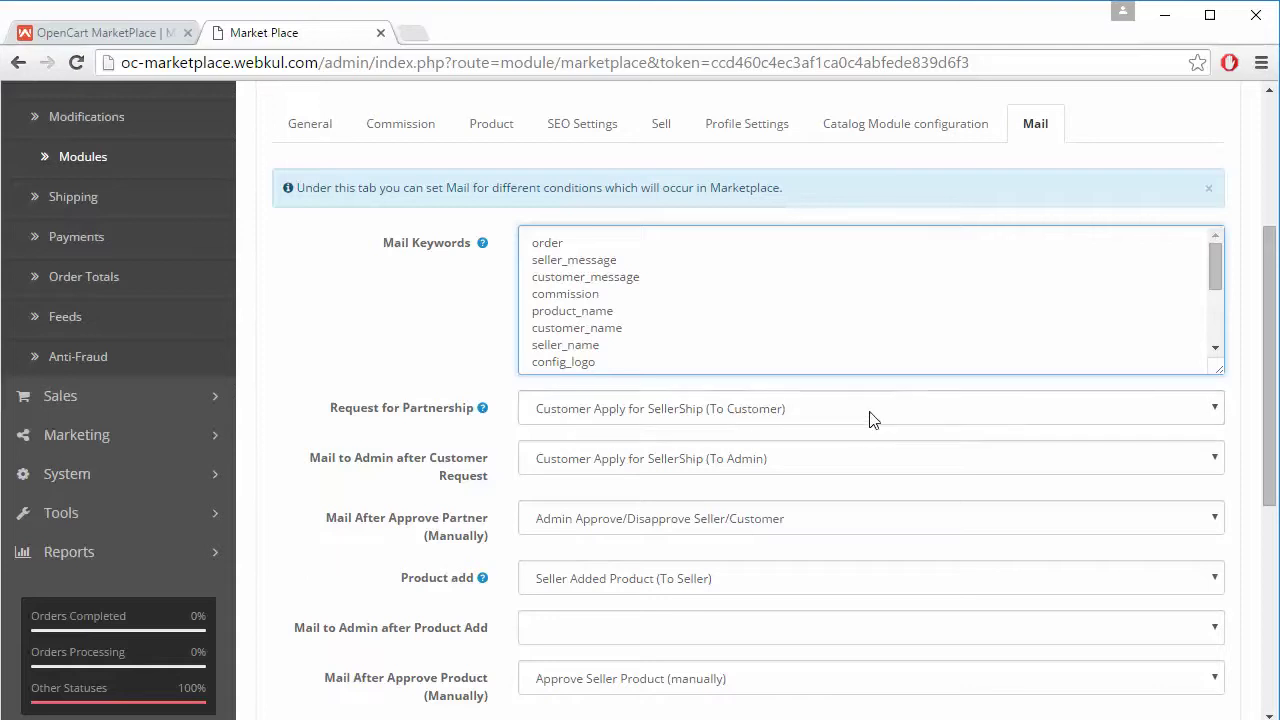
# Review the event mail assignments, starting from Request for Partnership, down the Mail tab
pyautogui.click(923, 418)
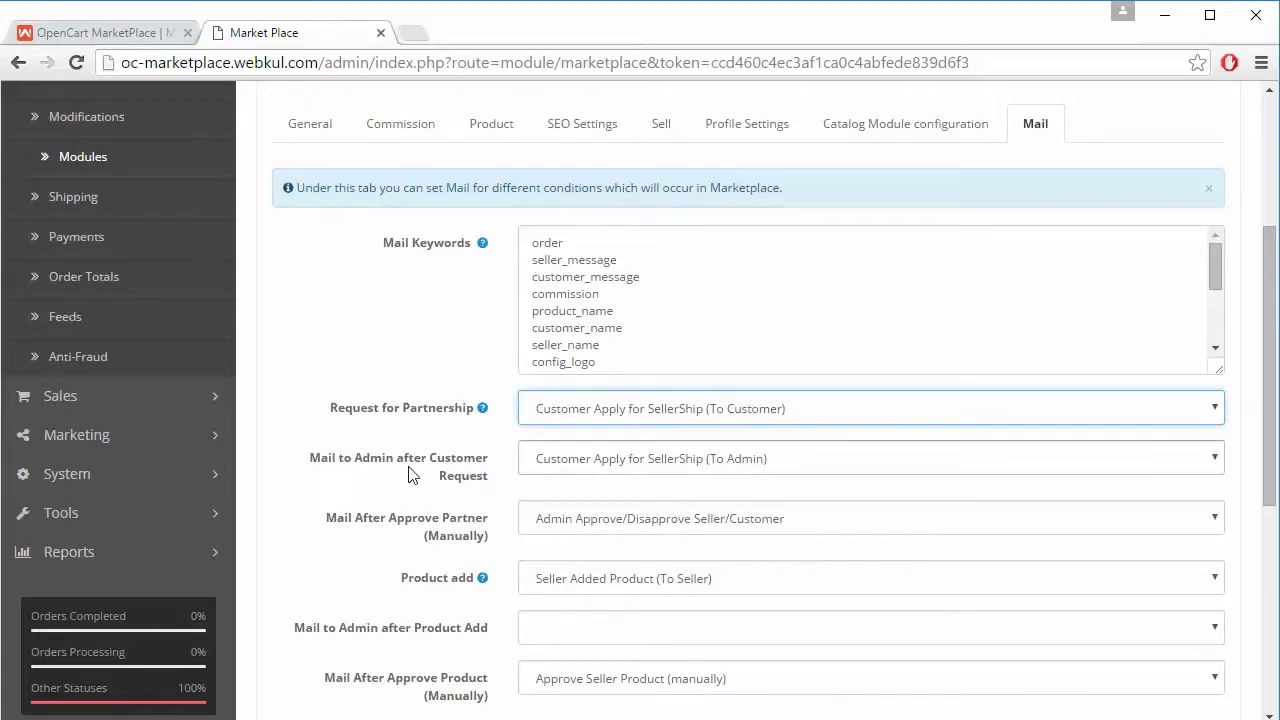
pyautogui.scroll(-2, 470, 448)
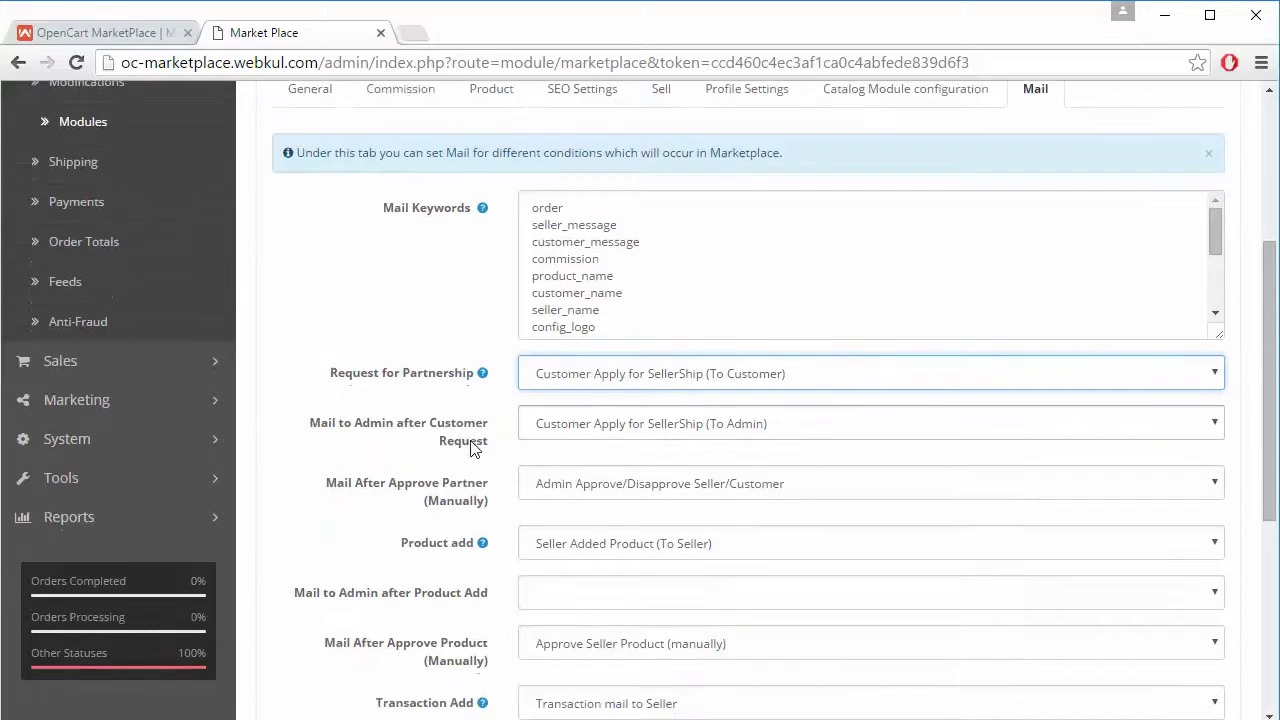
pyautogui.scroll(-1, 470, 448)
pyautogui.scroll(-1, 470, 448)
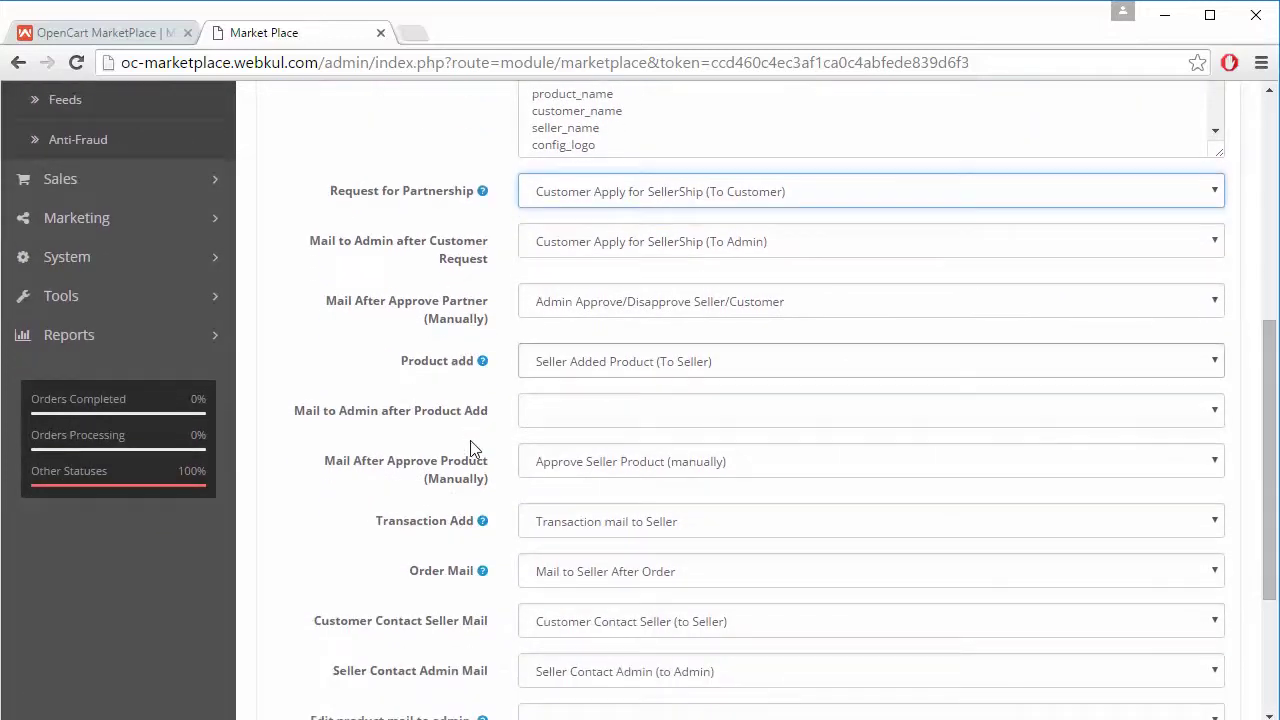
pyautogui.scroll(-1, 470, 448)
pyautogui.scroll(-2, 470, 448)
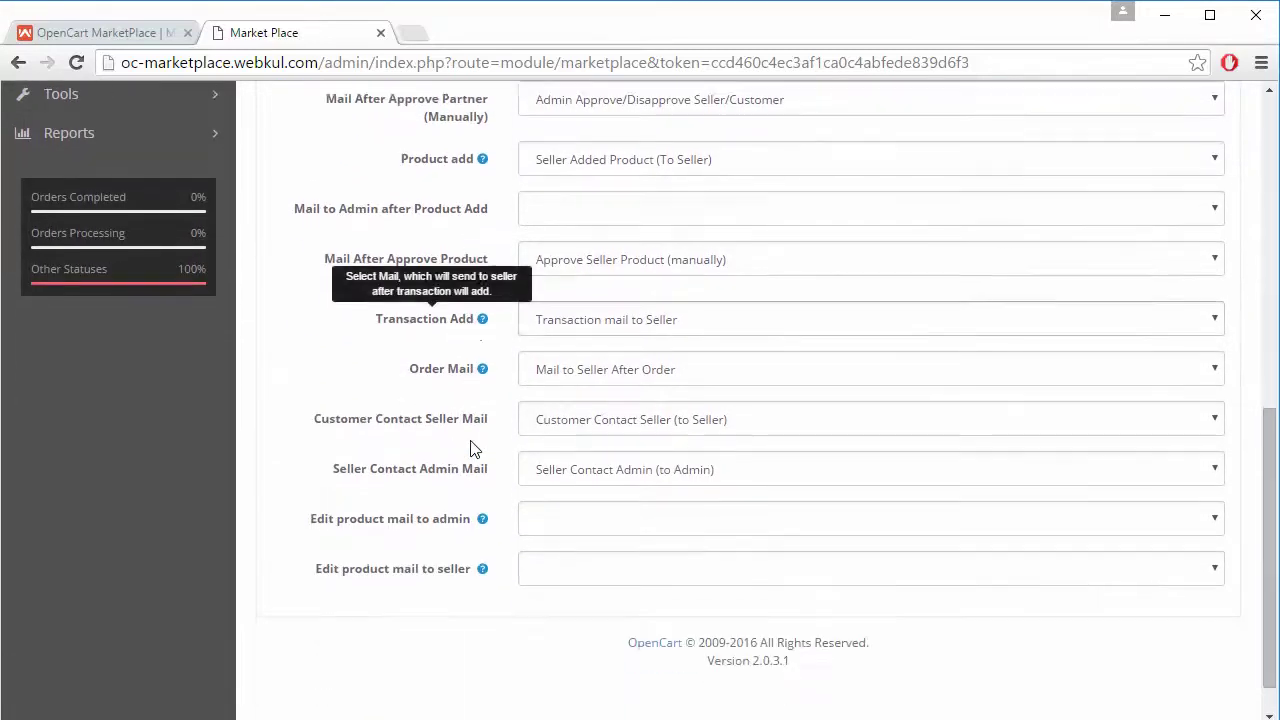
pyautogui.scroll(-1, 475, 445)
pyautogui.scroll(2, 497, 415)
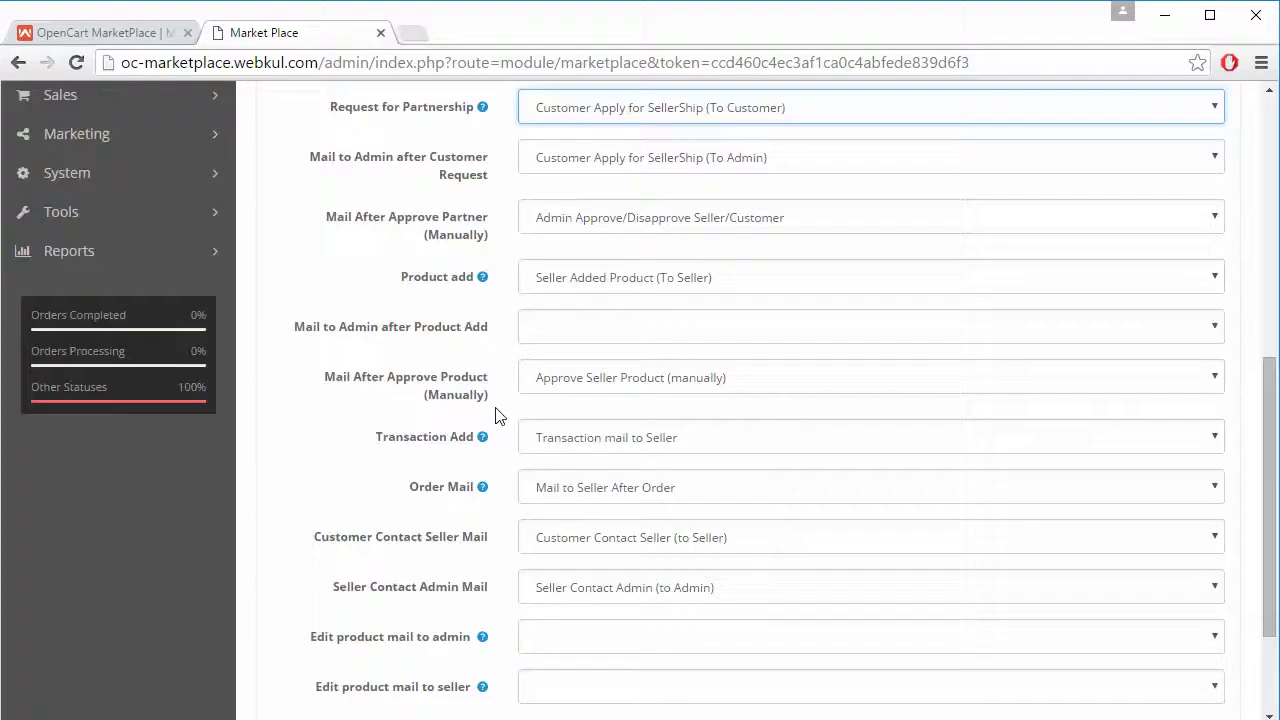
pyautogui.scroll(-1, 497, 415)
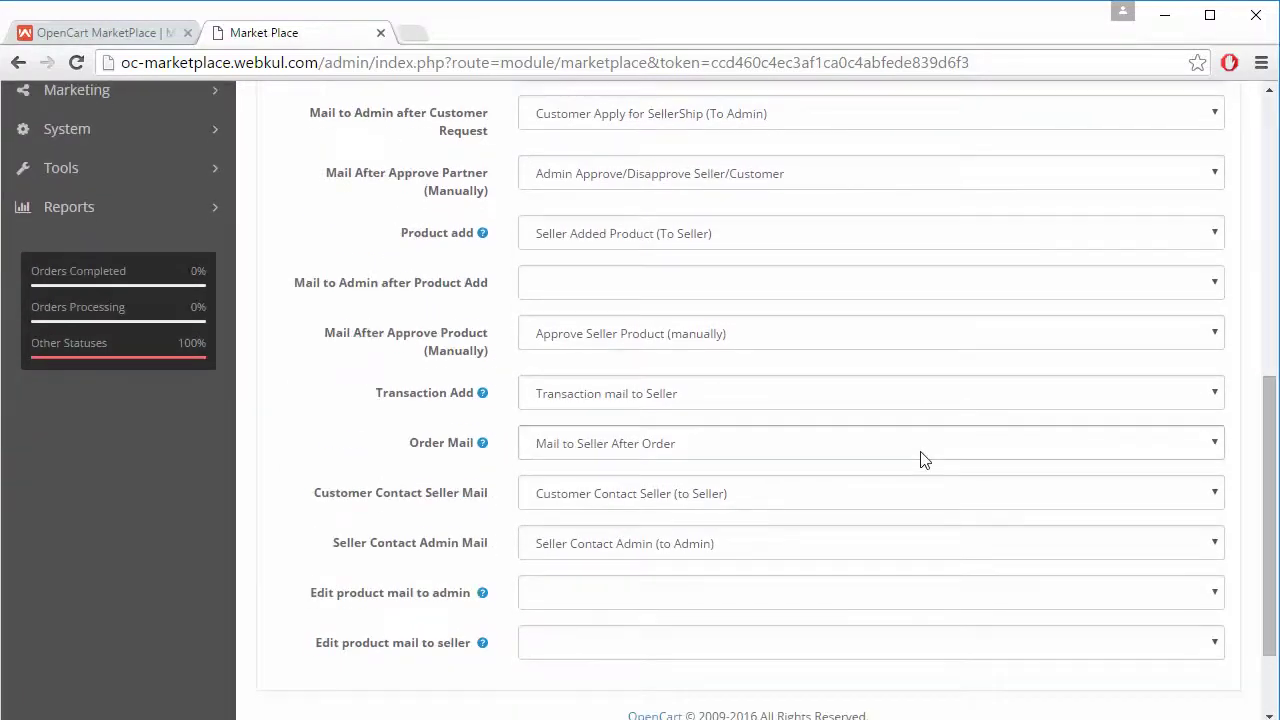
# Check Transaction Add's mail choices, keeping Transaction mail to Seller, and return to the top
pyautogui.click(1030, 405)
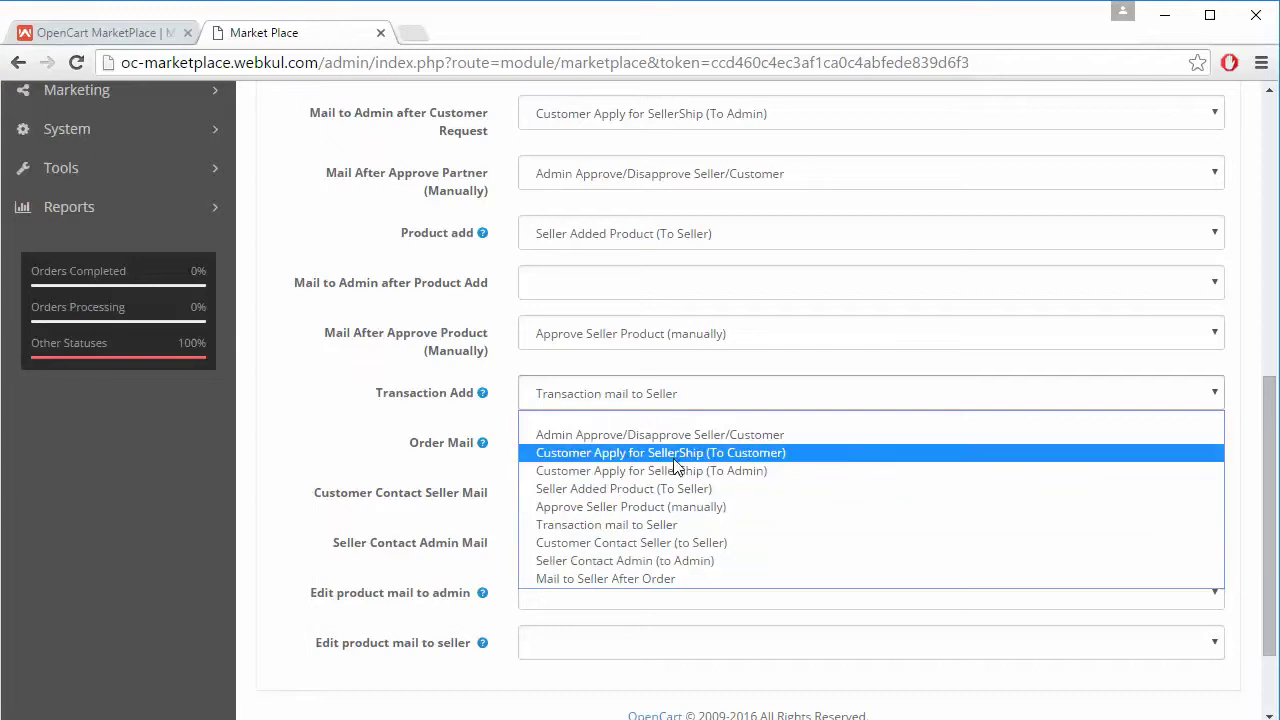
pyautogui.click(288, 392)
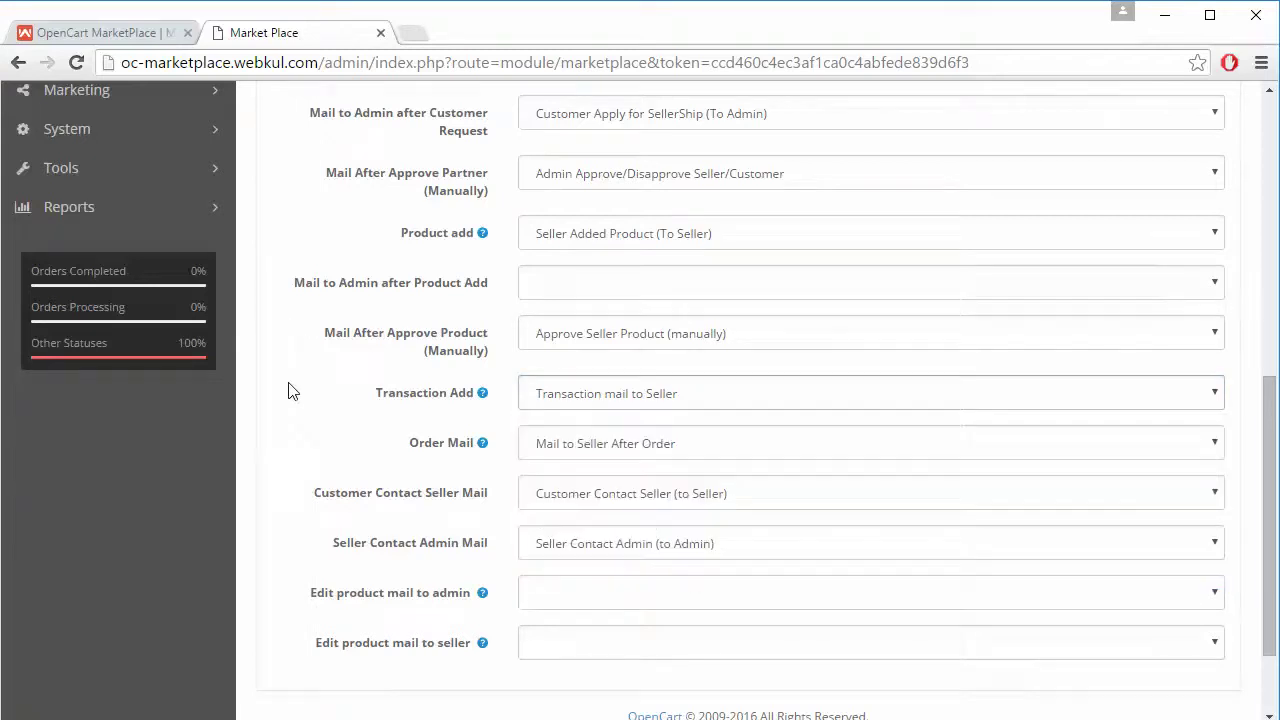
pyautogui.scroll(3, 288, 403)
pyautogui.scroll(2, 288, 403)
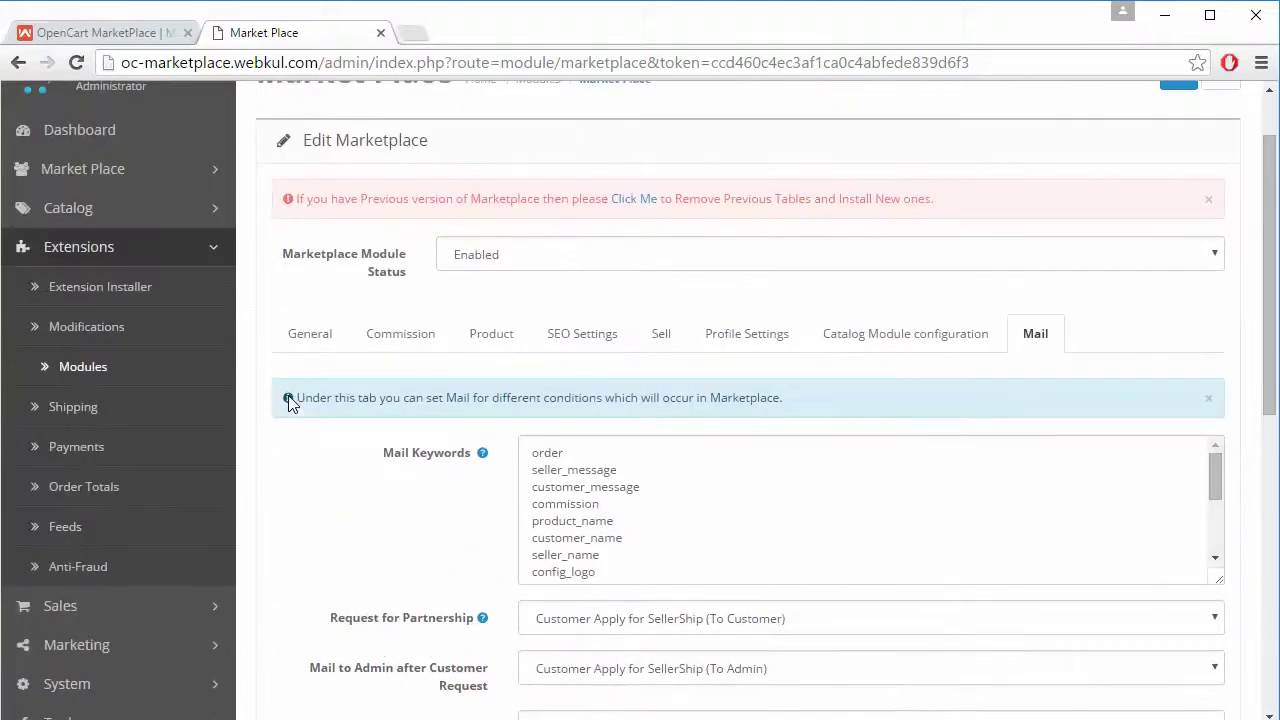
pyautogui.scroll(1, 288, 403)
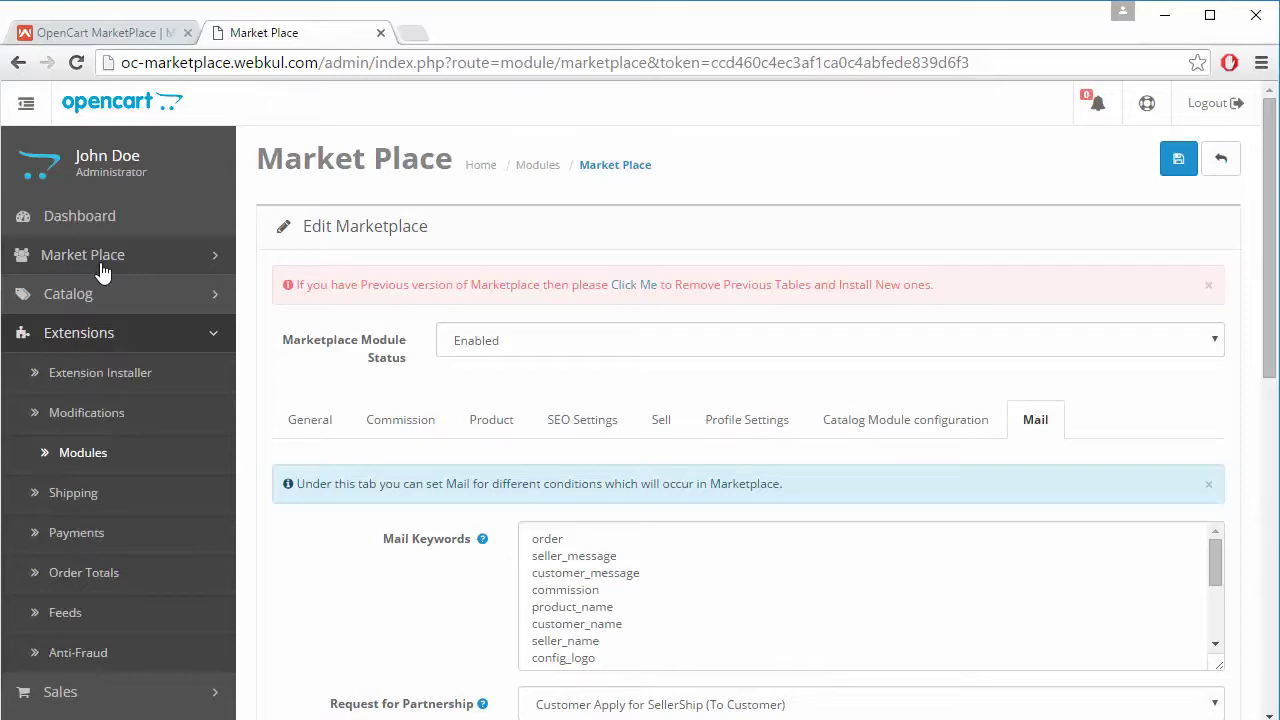
pyautogui.click(101, 271)
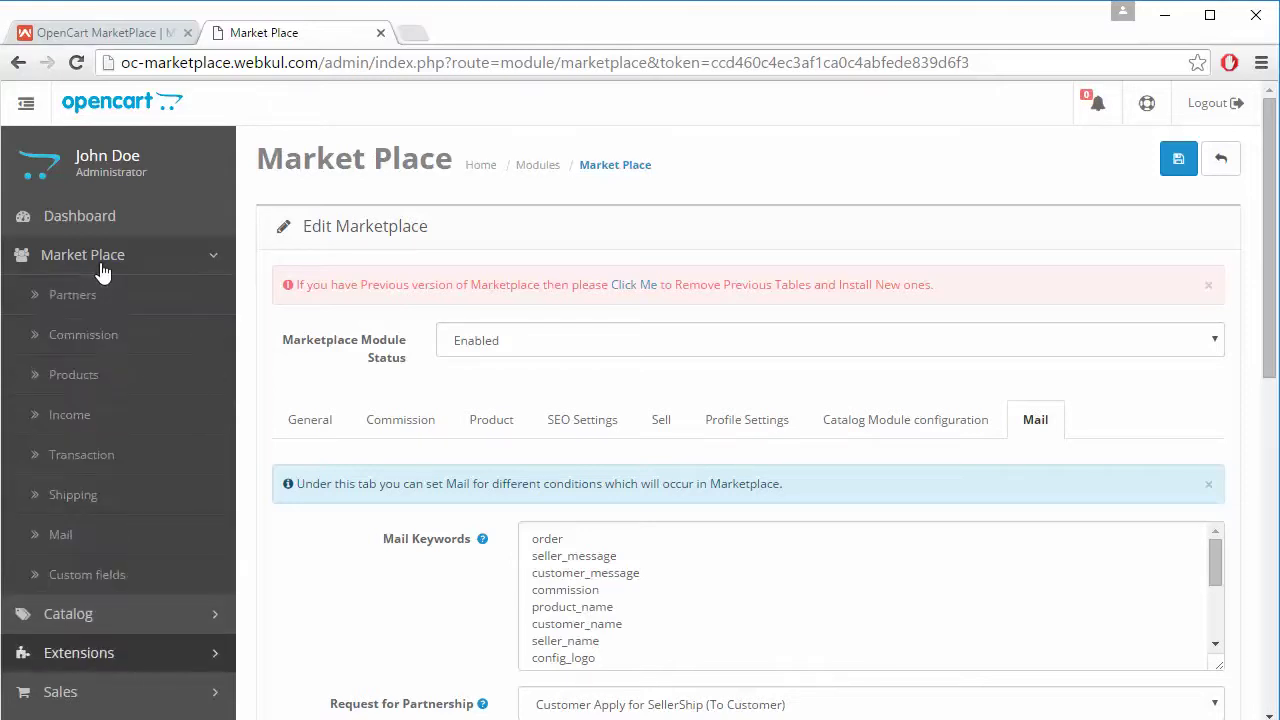
pyautogui.click(70, 535)
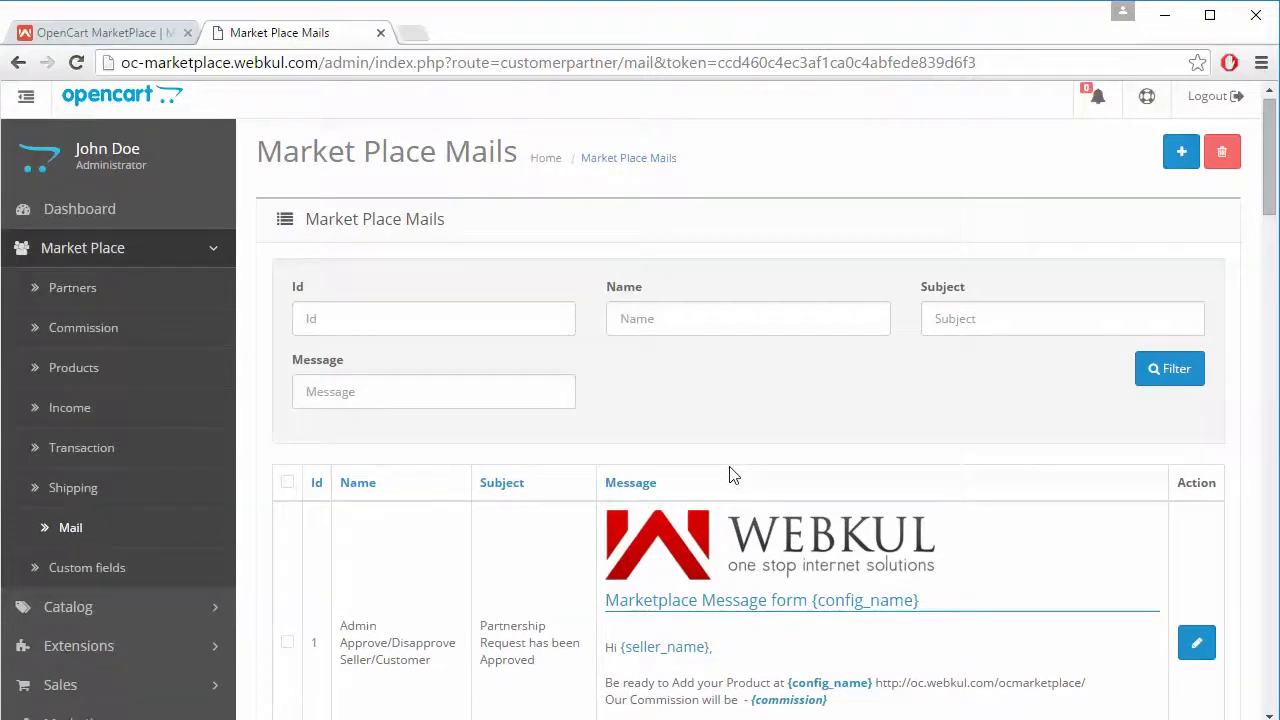
pyautogui.scroll(-2, 729, 478)
pyautogui.scroll(-2, 729, 474)
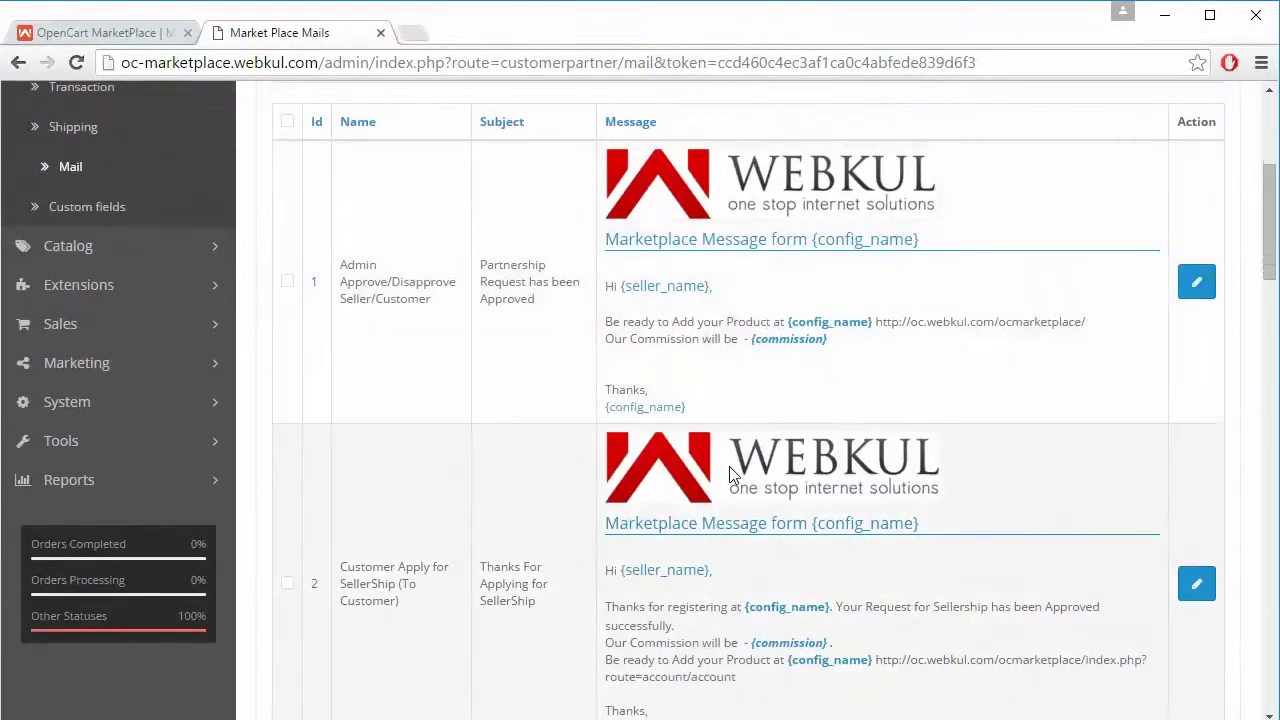
pyautogui.scroll(-3, 729, 474)
pyautogui.scroll(-3, 729, 474)
pyautogui.scroll(-3, 729, 475)
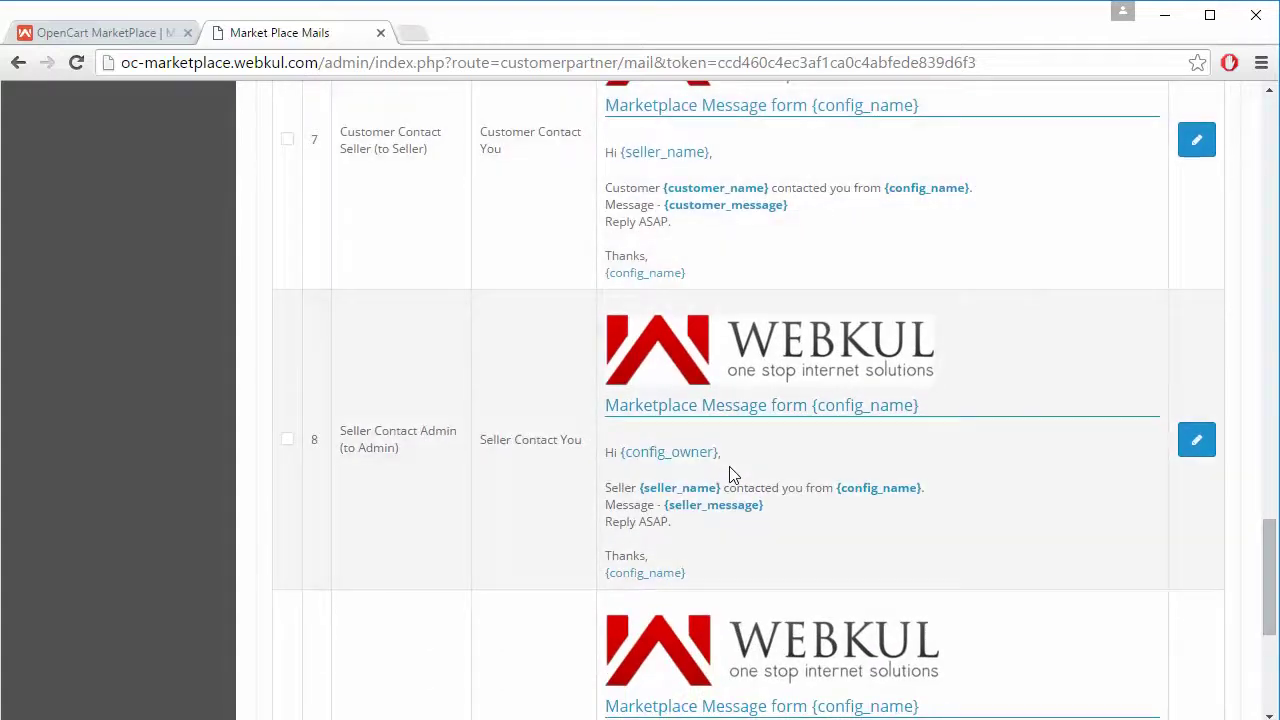
pyautogui.scroll(-2, 729, 474)
pyautogui.scroll(4, 729, 474)
pyautogui.scroll(2, 729, 474)
pyautogui.scroll(4, 729, 474)
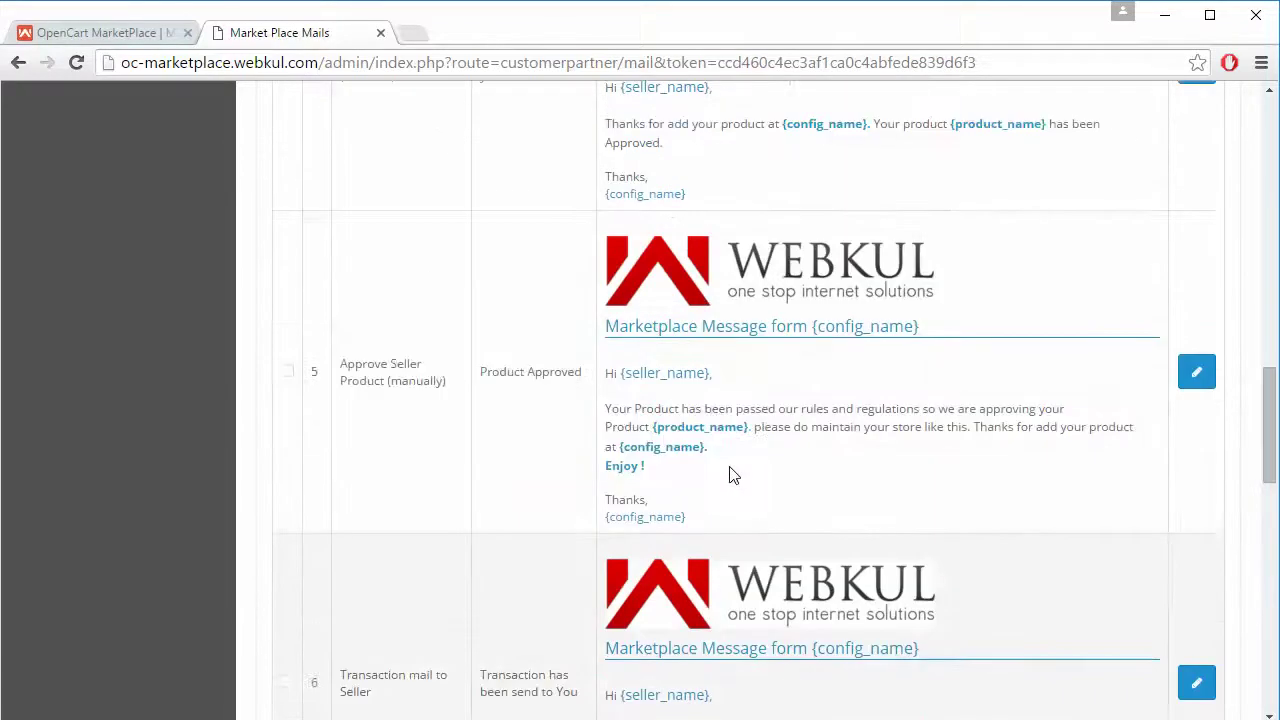
pyautogui.scroll(4, 729, 474)
pyautogui.scroll(6, 730, 470)
pyautogui.scroll(5, 730, 467)
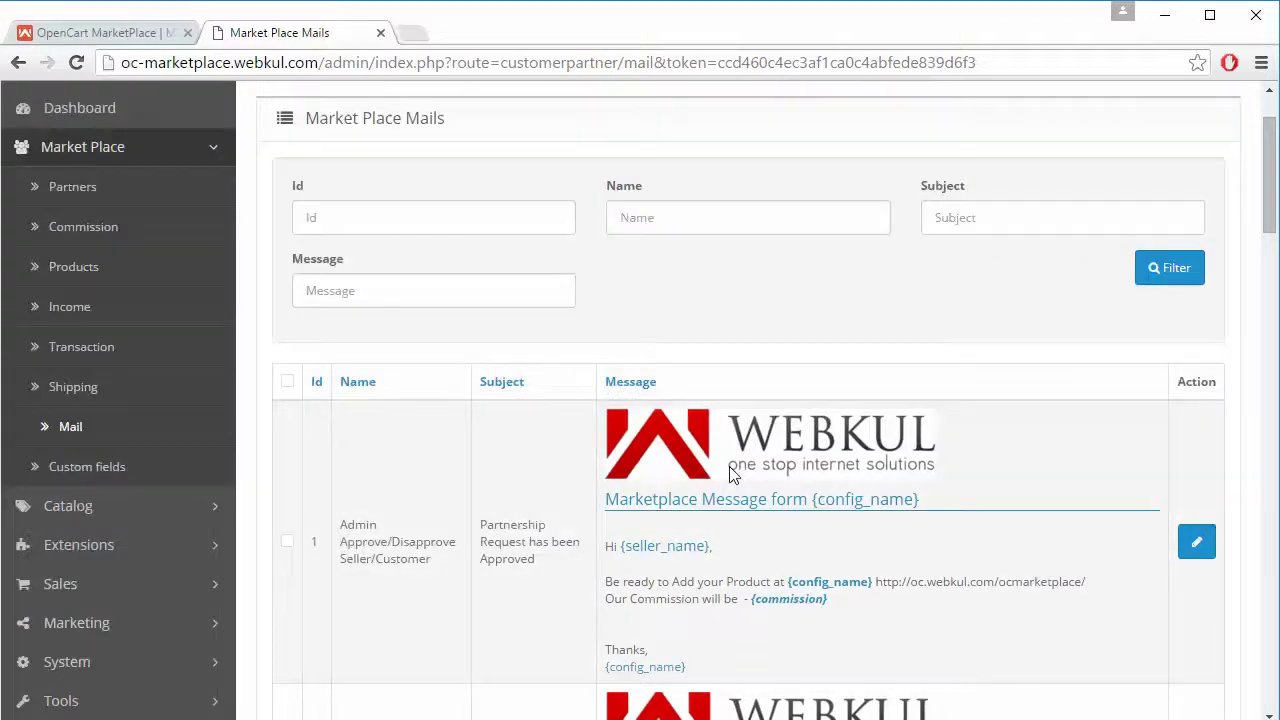
pyautogui.click(1208, 550)
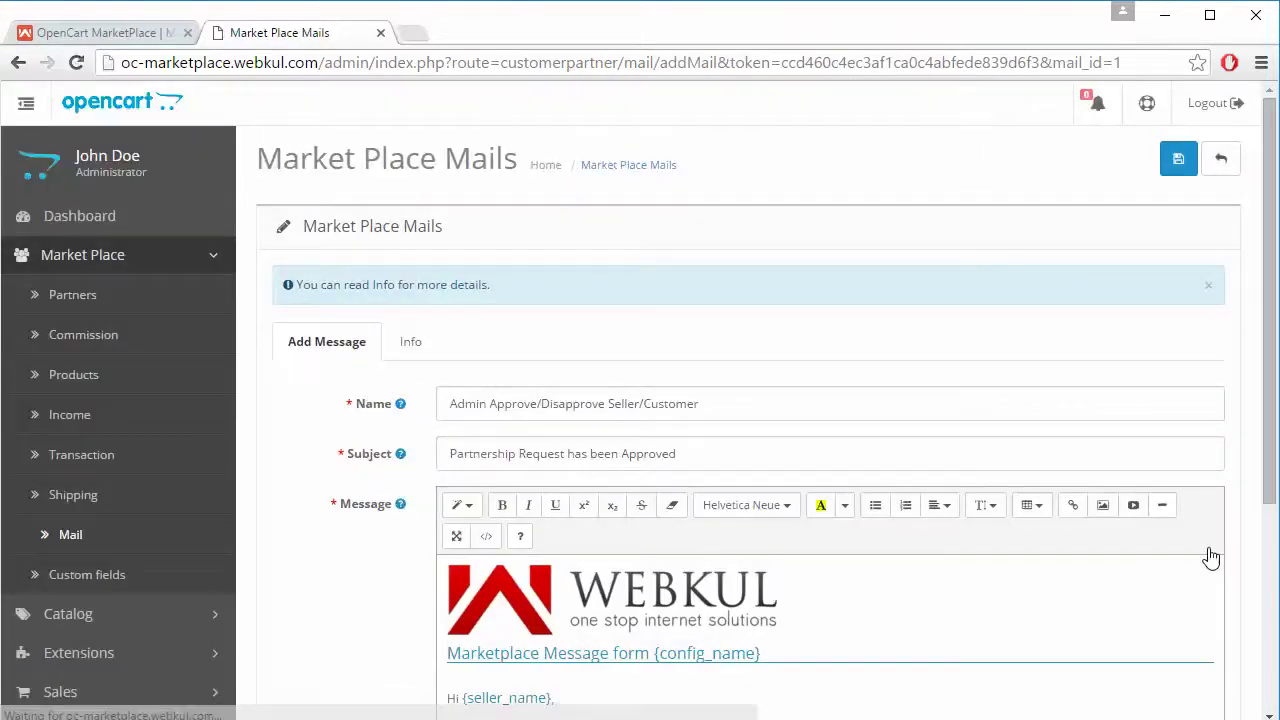
pyautogui.scroll(-5, 343, 683)
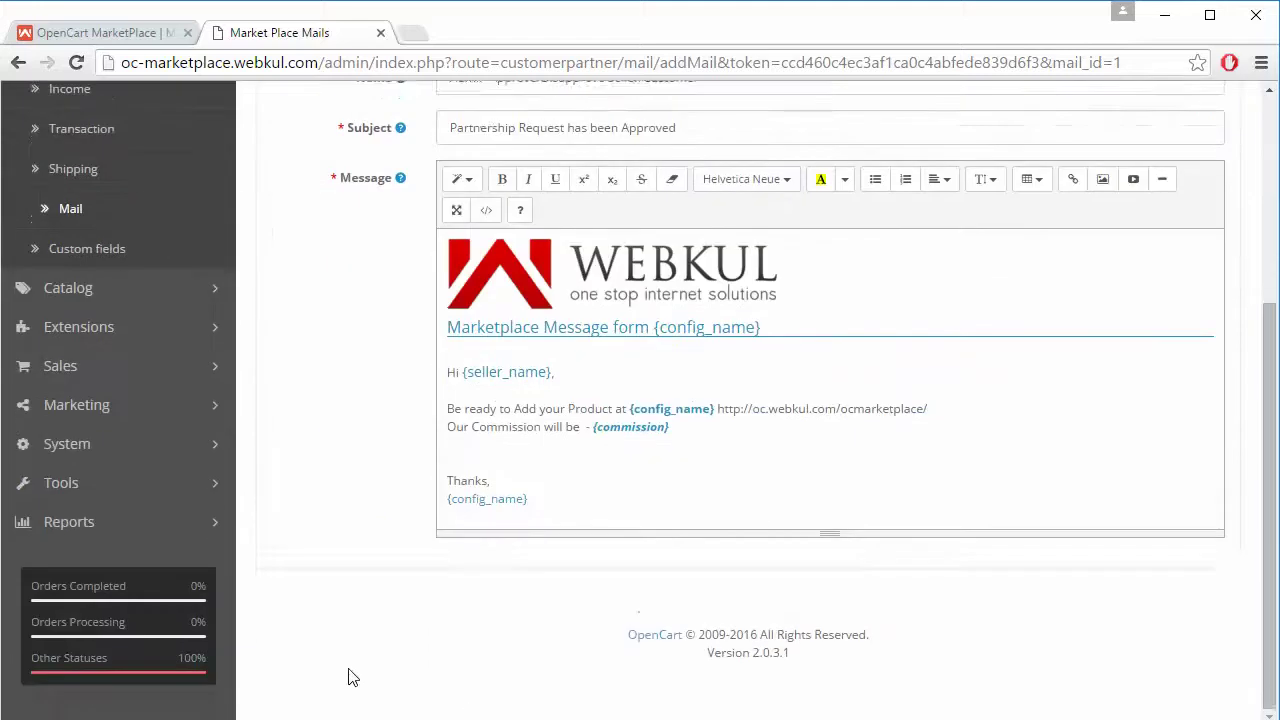
pyautogui.scroll(5, 348, 678)
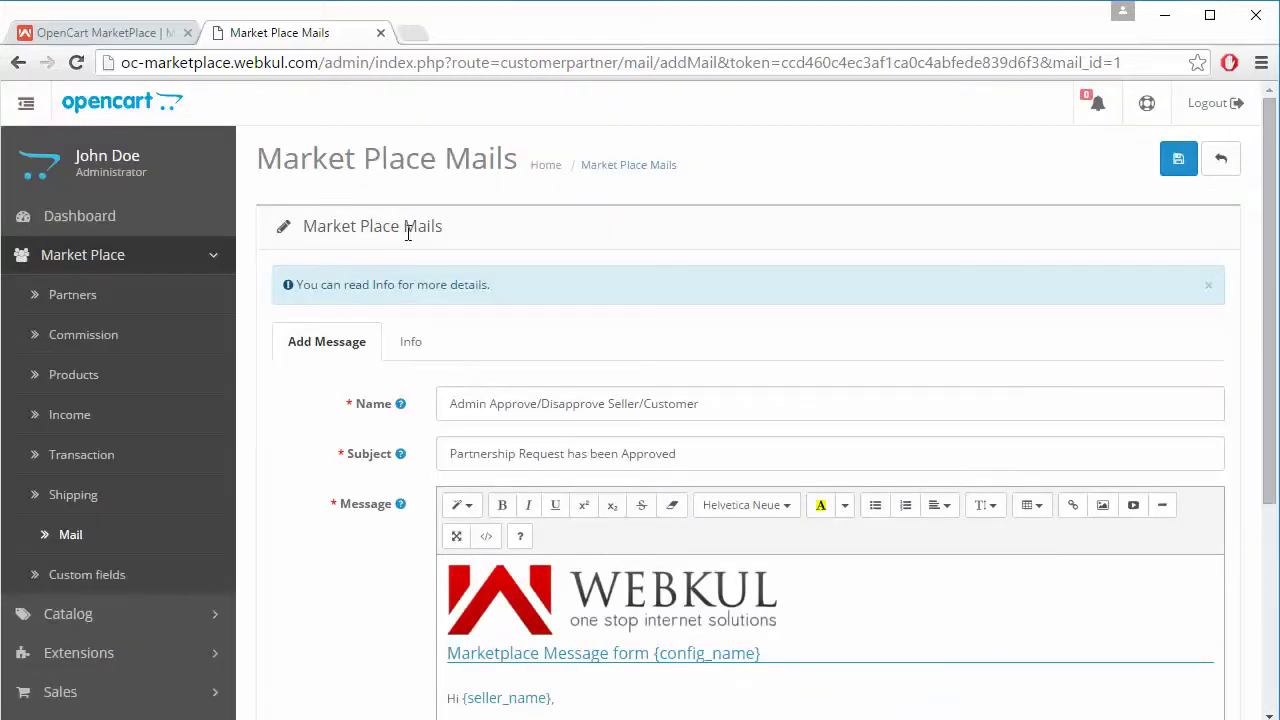
pyautogui.click(1224, 162)
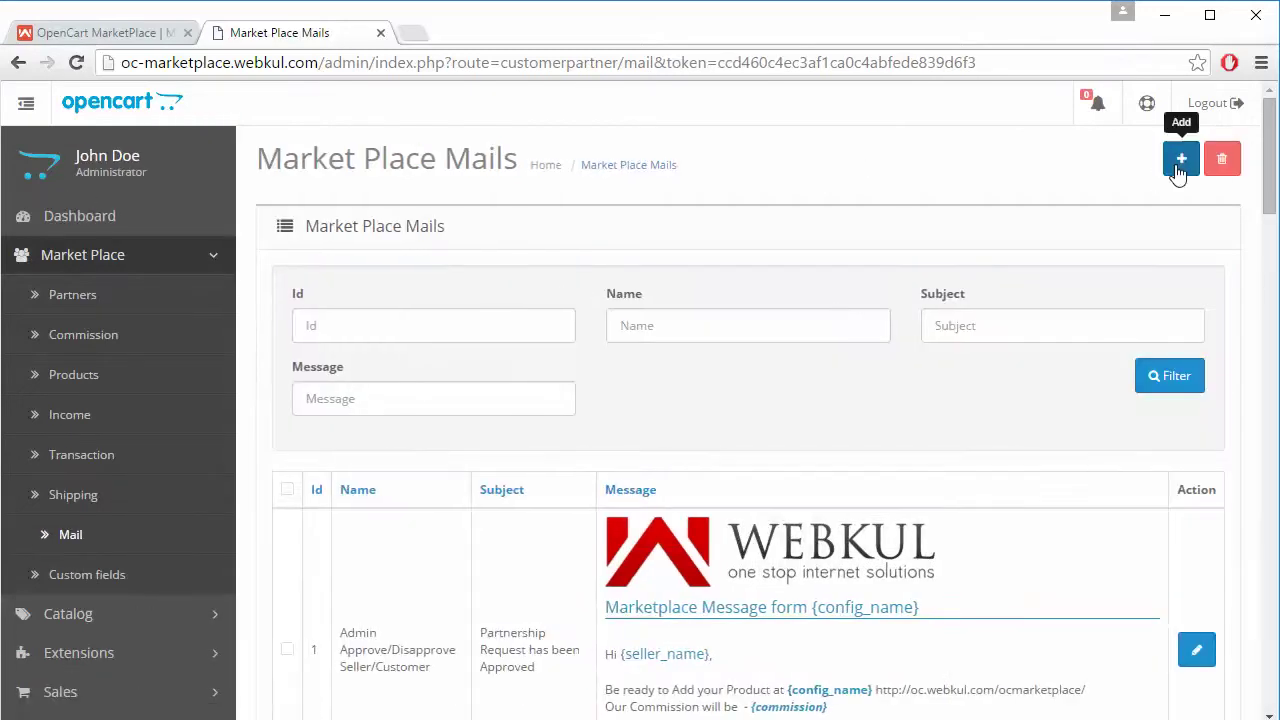
# Start a new Market Place mail template, visiting its empty Name, Subject and Message fields
pyautogui.click(1180, 162)
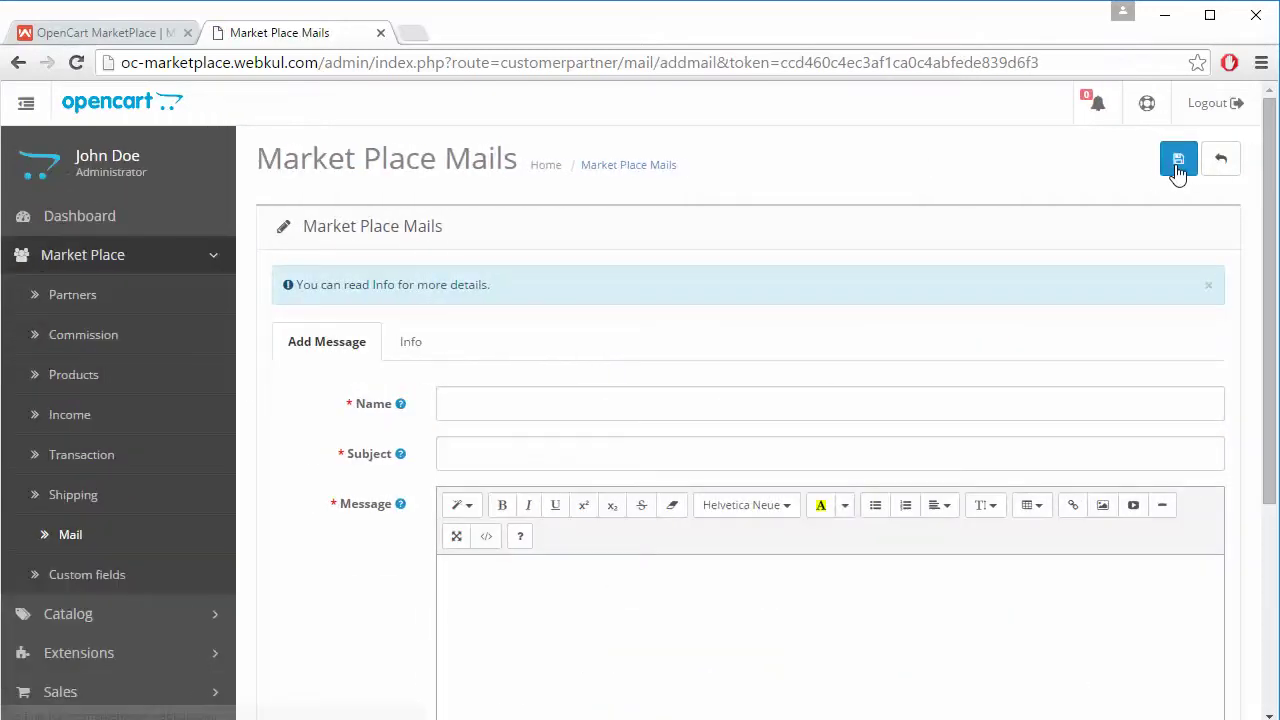
pyautogui.click(598, 406)
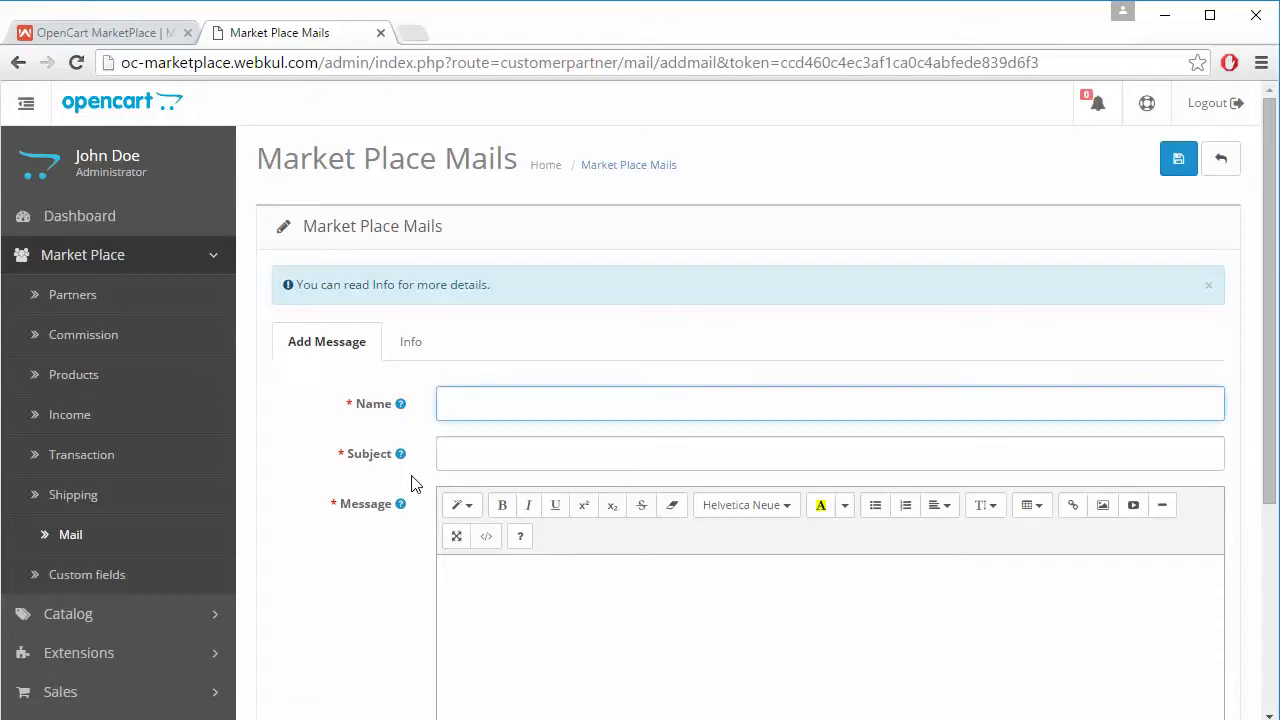
pyautogui.click(464, 466)
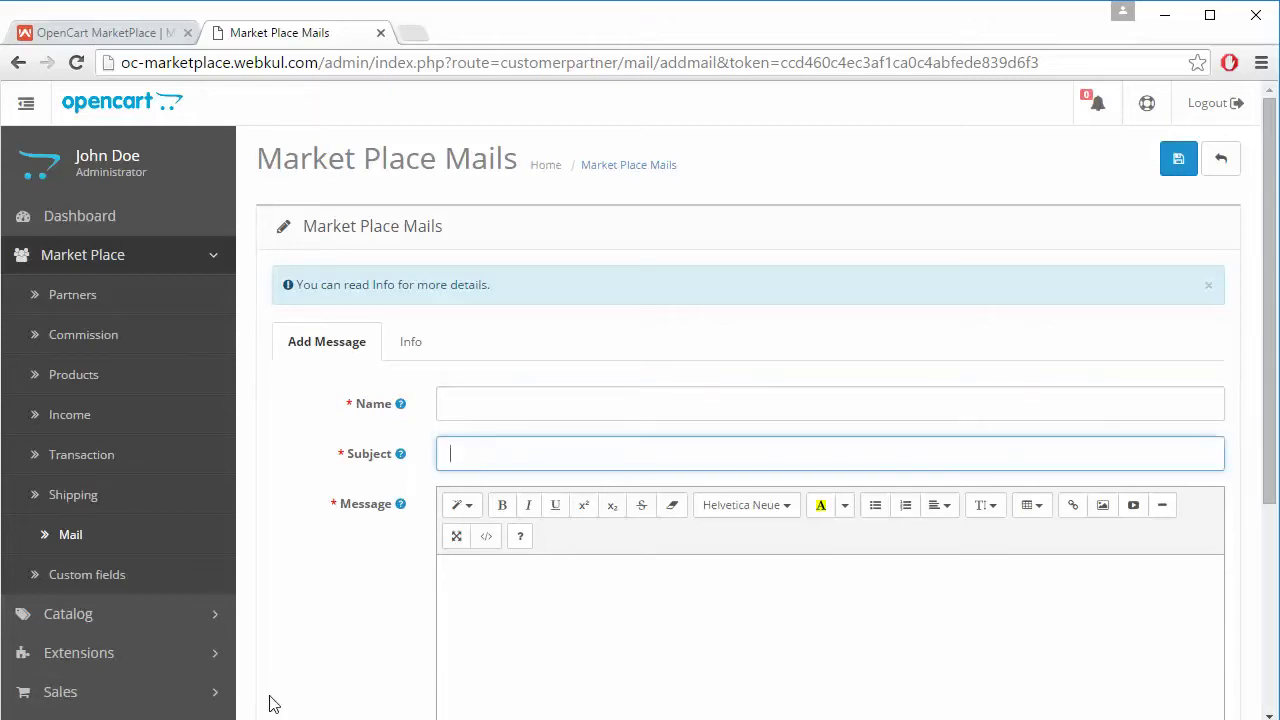
pyautogui.scroll(-2, 357, 640)
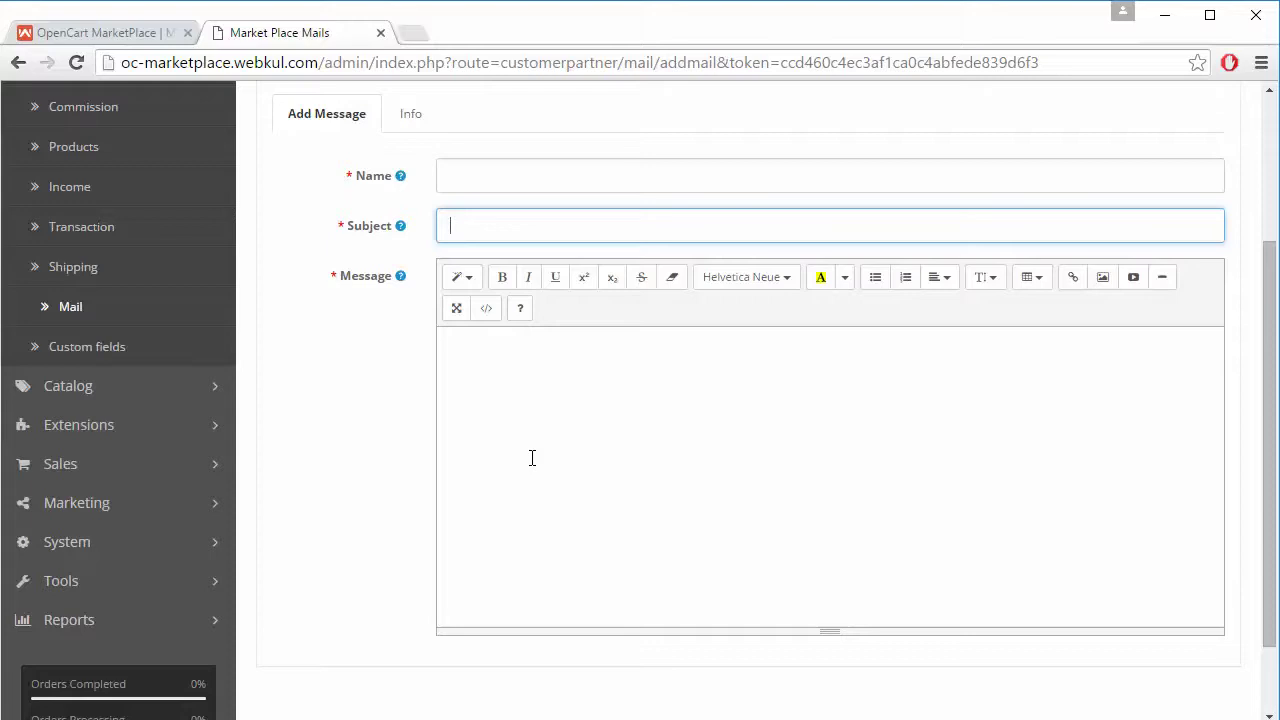
pyautogui.click(487, 362)
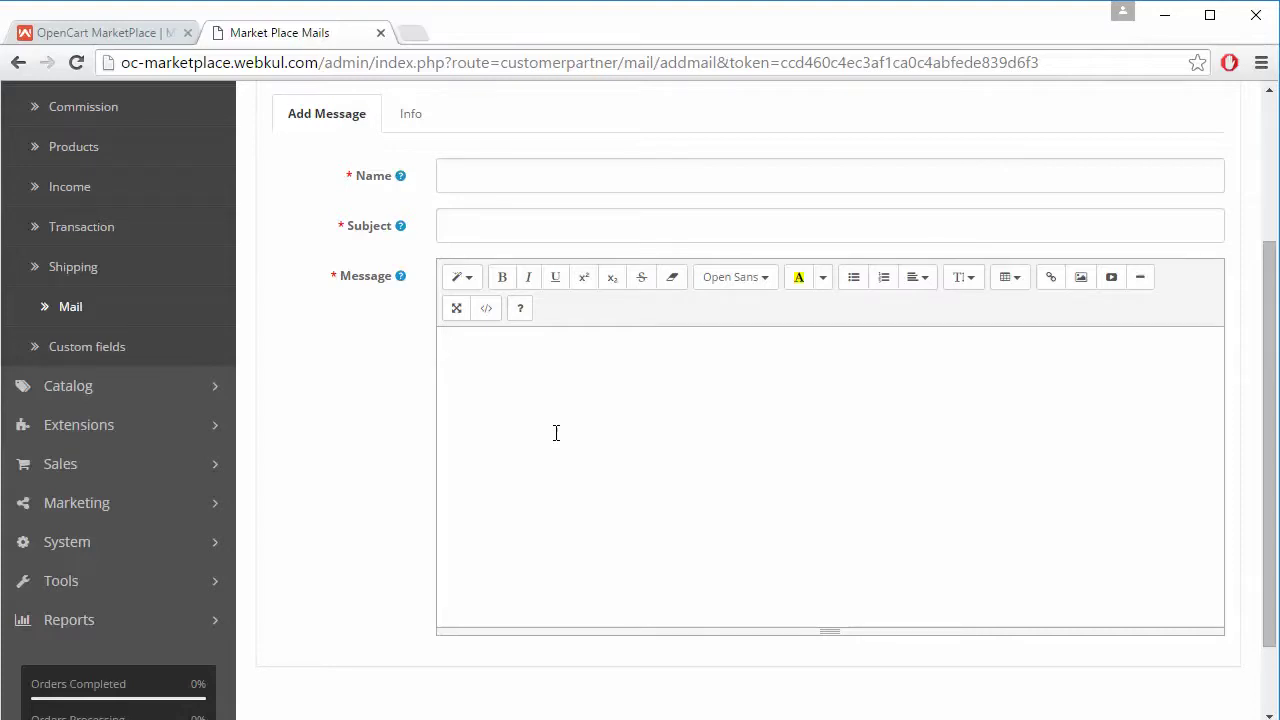
pyautogui.click(556, 432)
pyautogui.scroll(1, 346, 371)
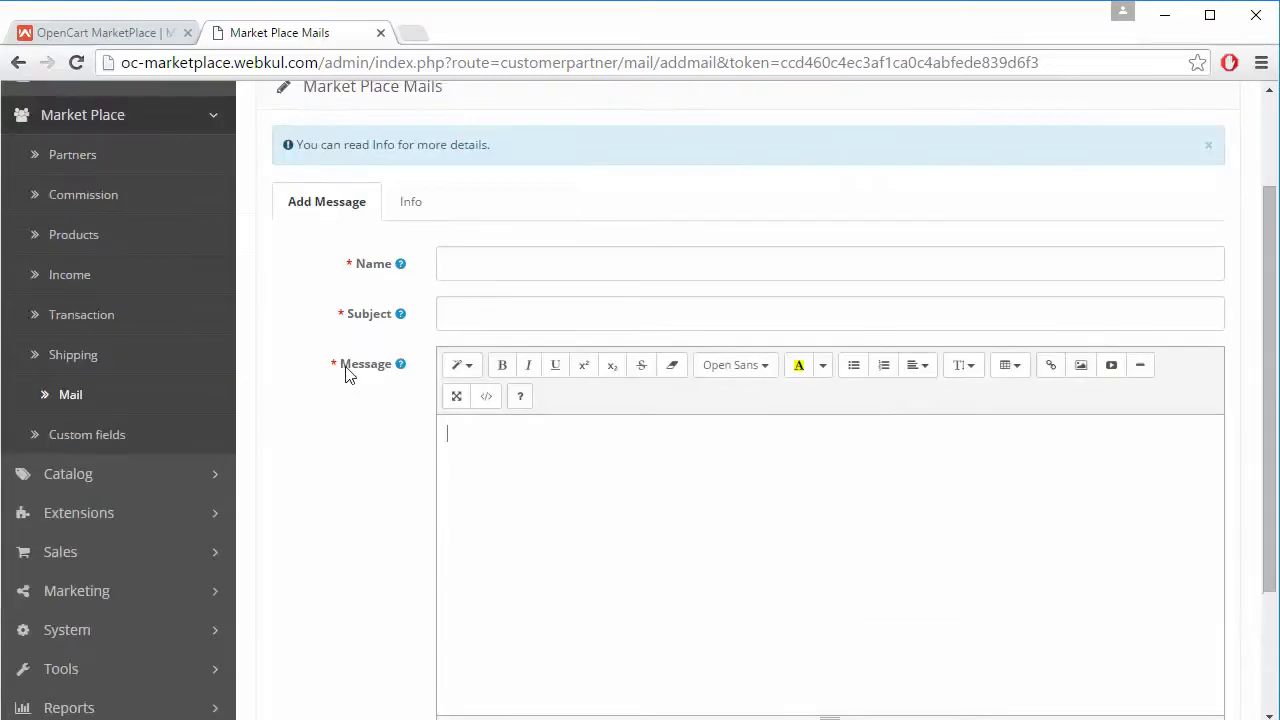
# Reopen the Market Place module's mail settings via Extensions > Modules and dismiss the info notice
pyautogui.click(163, 510)
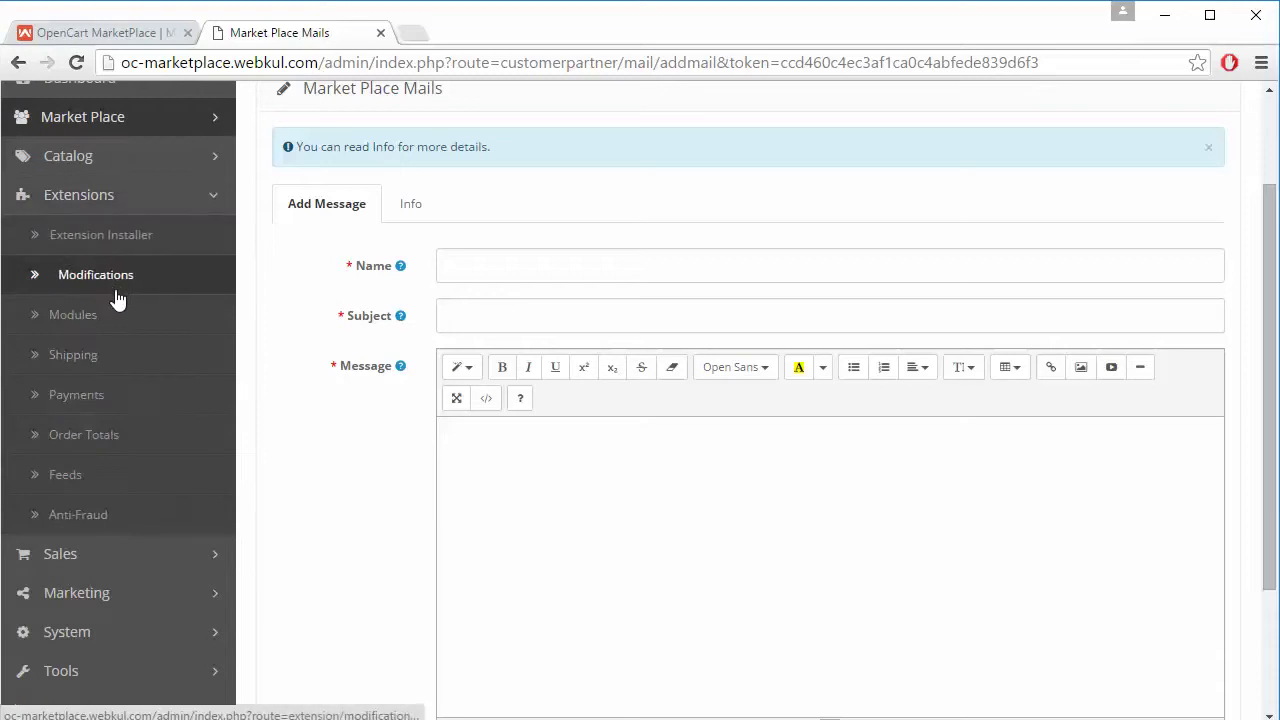
pyautogui.click(116, 306)
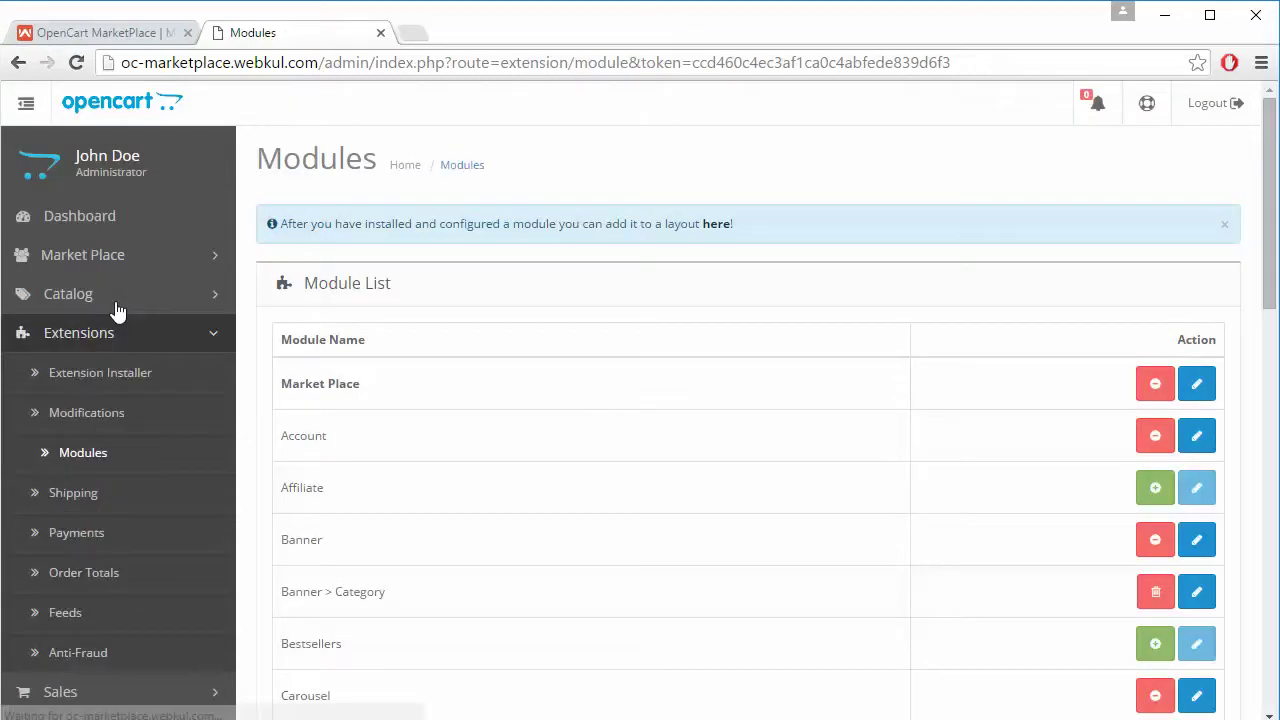
pyautogui.click(1196, 383)
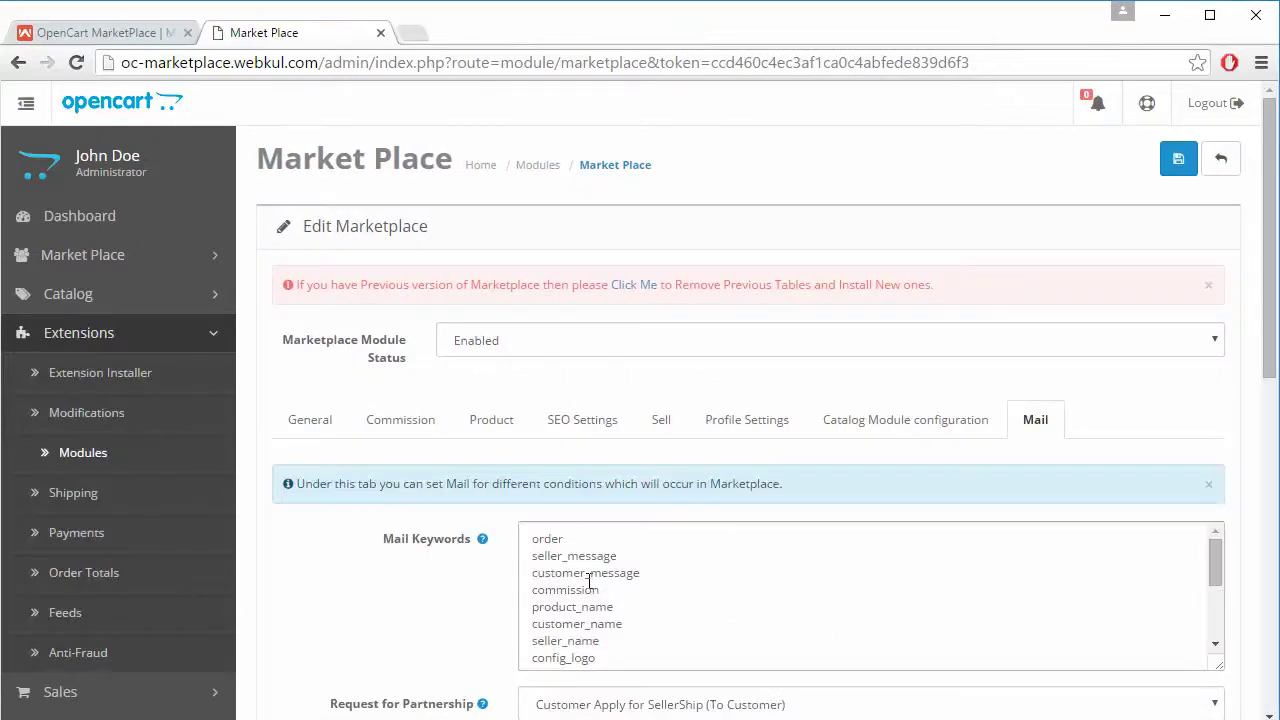
pyautogui.scroll(-1, 621, 614)
pyautogui.scroll(-1, 621, 614)
pyautogui.scroll(-1, 621, 614)
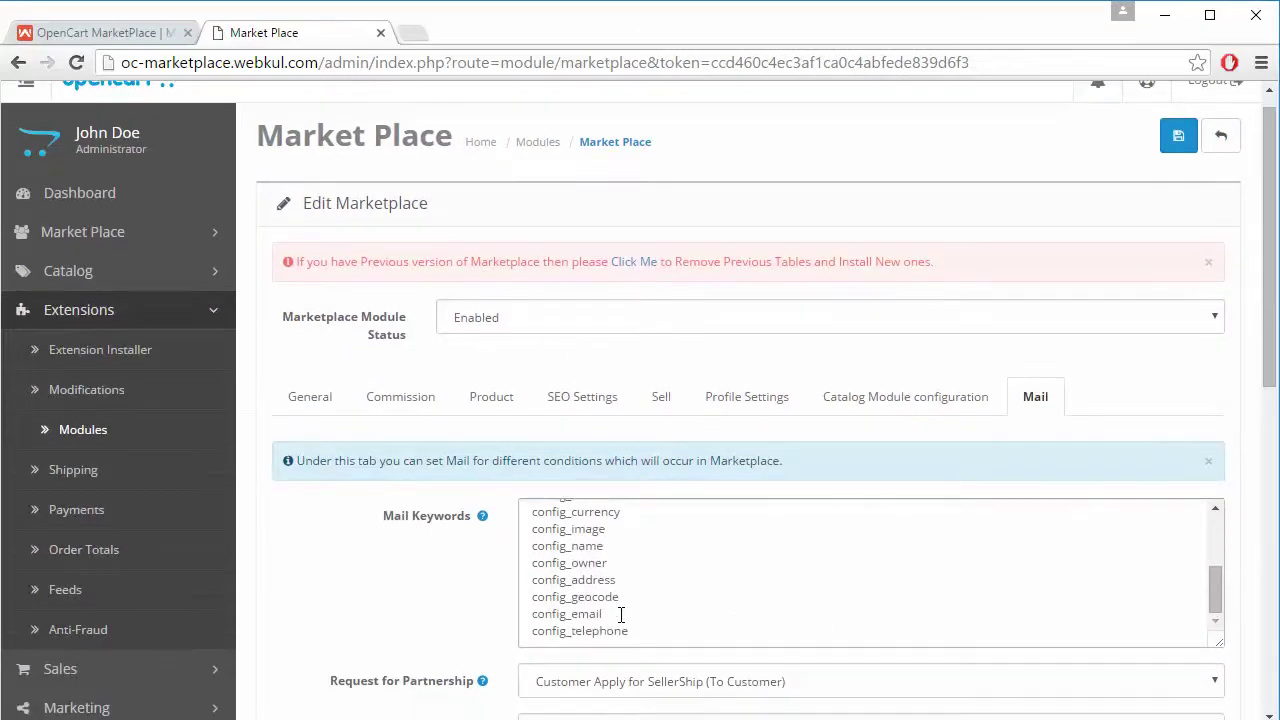
pyautogui.scroll(1, 621, 591)
pyautogui.scroll(2, 621, 591)
pyautogui.scroll(2, 621, 591)
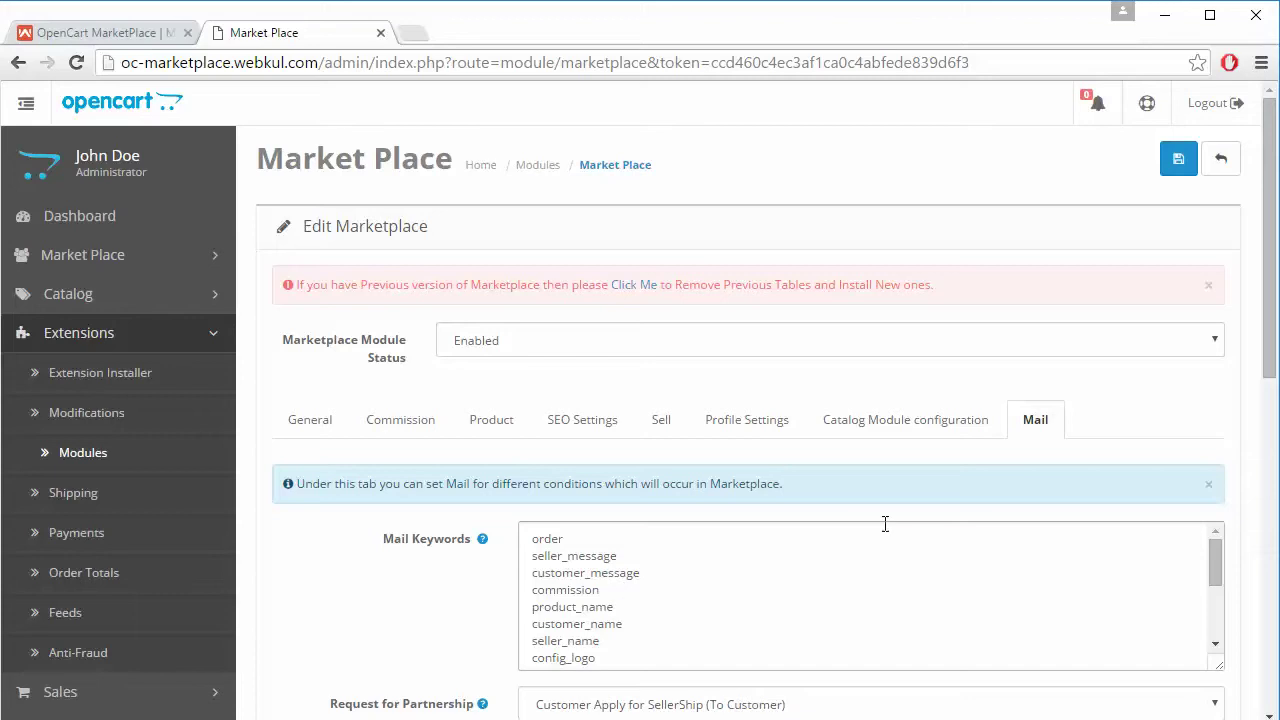
pyautogui.click(1207, 484)
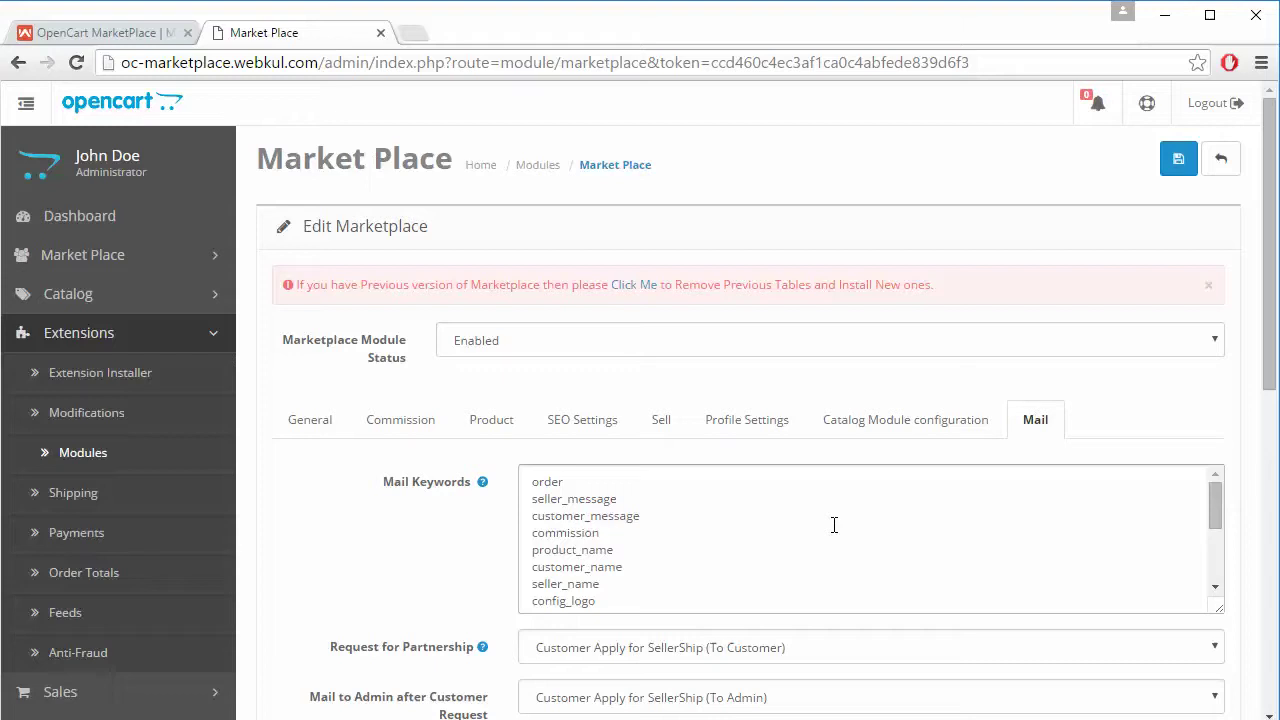
pyautogui.scroll(-3, 610, 532)
pyautogui.scroll(-1, 610, 532)
pyautogui.scroll(-4, 610, 532)
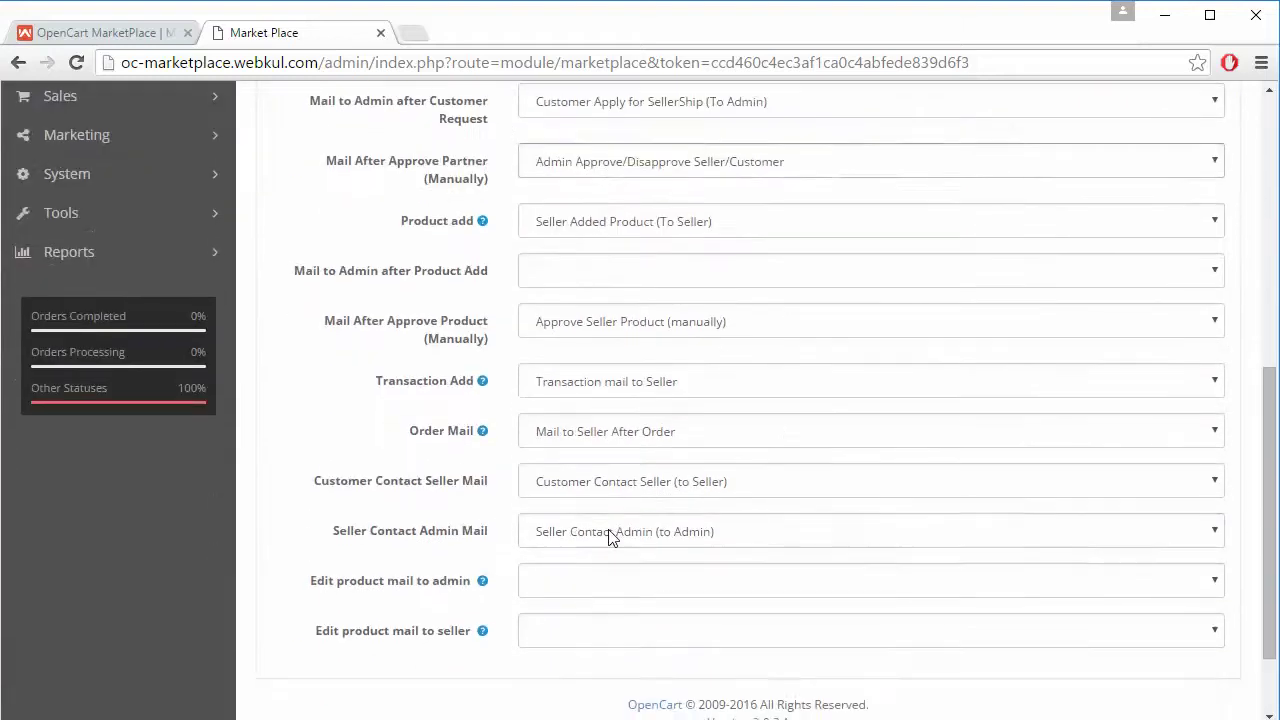
pyautogui.scroll(2, 610, 532)
pyautogui.scroll(-1, 612, 538)
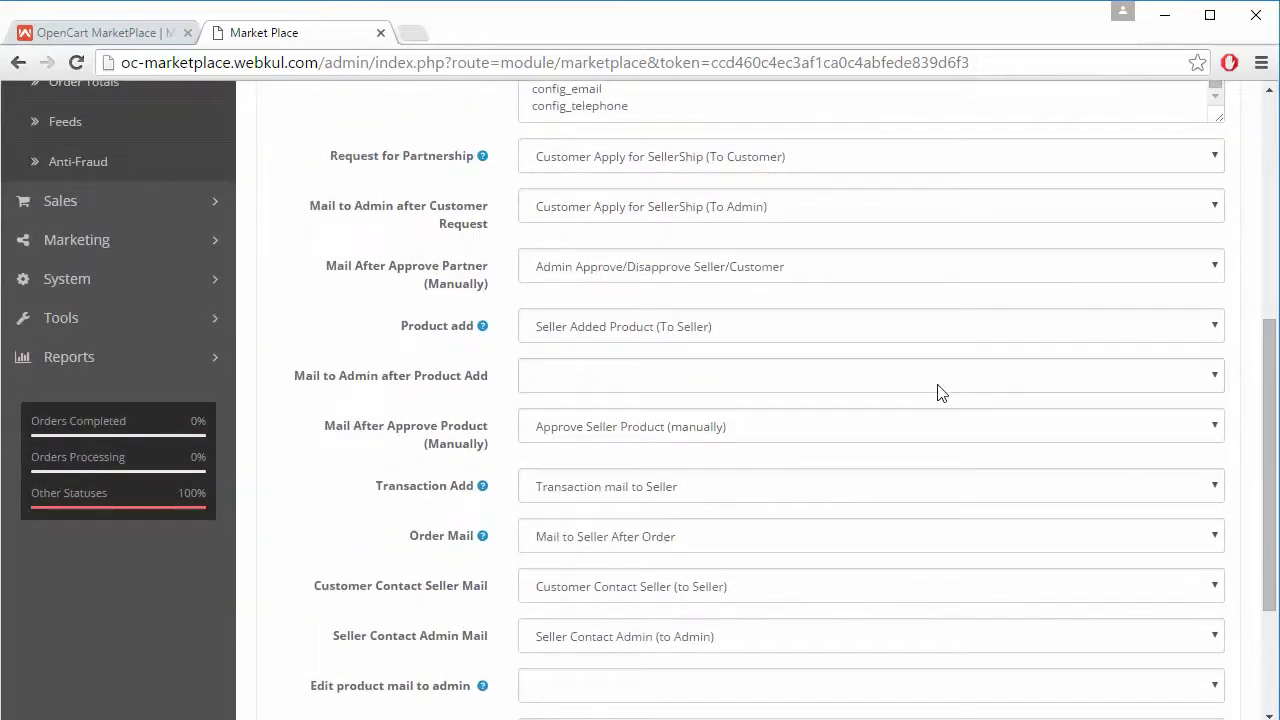
pyautogui.click(937, 384)
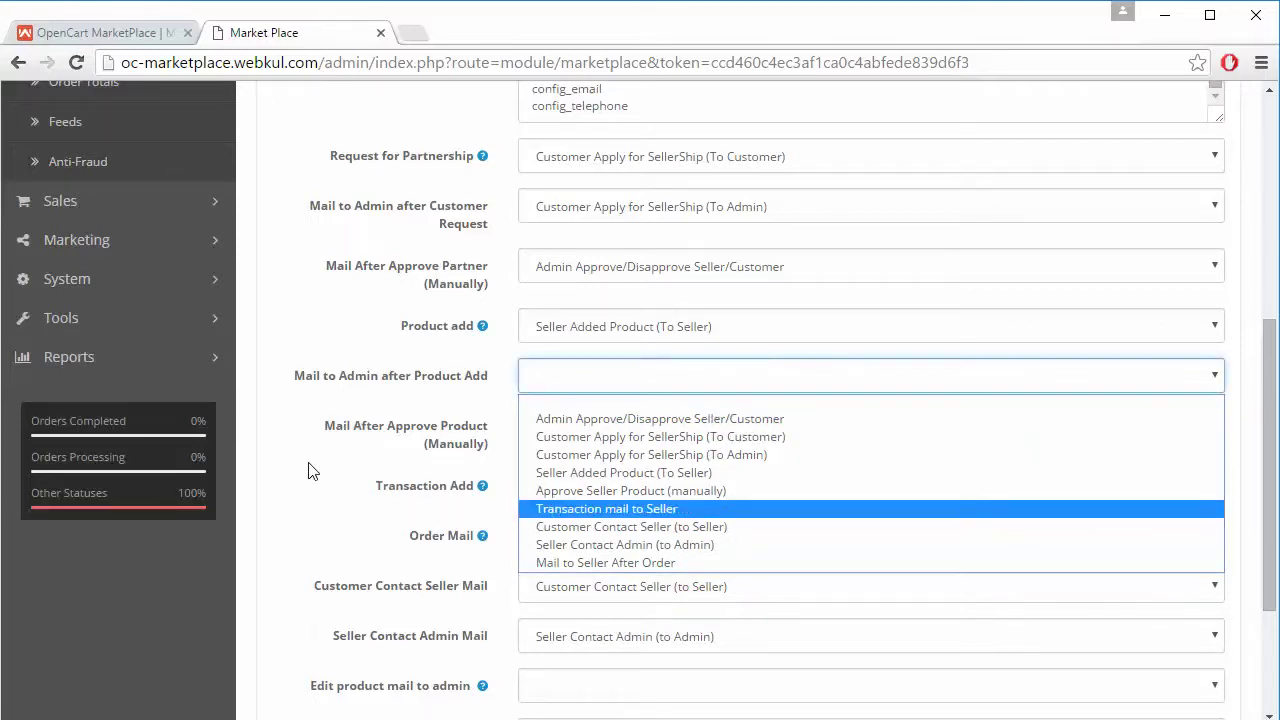
pyautogui.scroll(3, 310, 470)
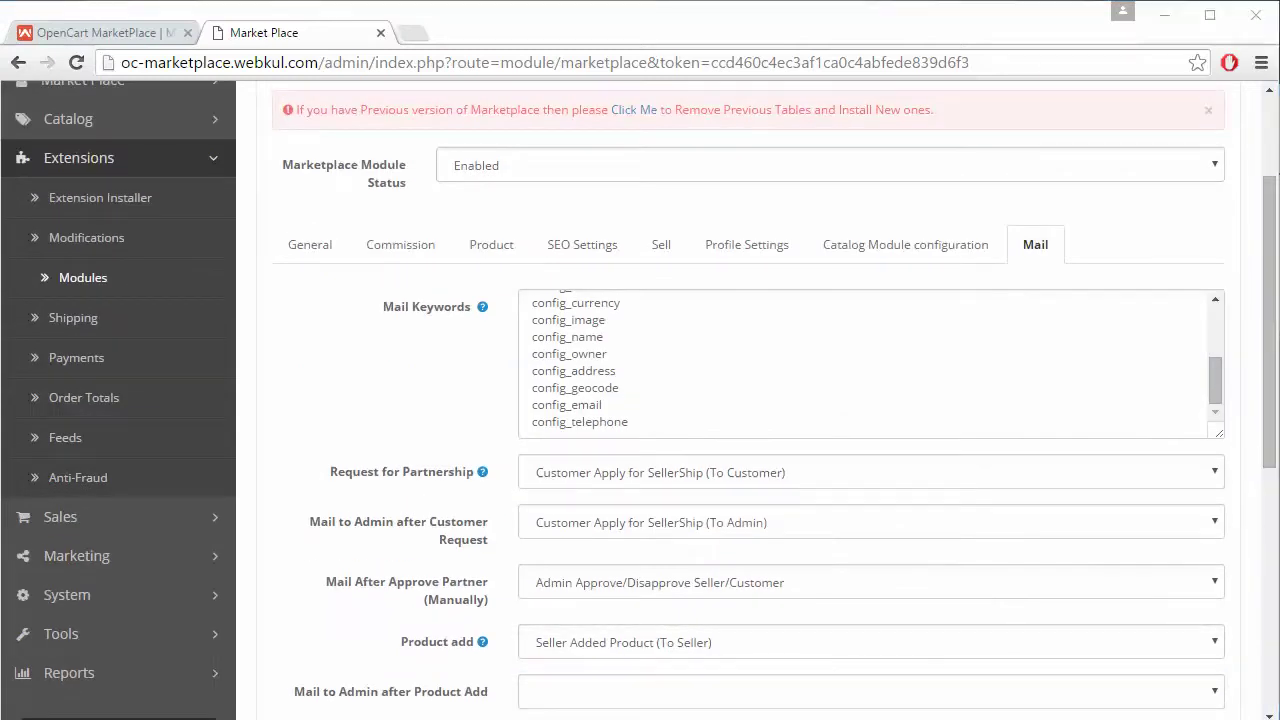
pyautogui.scroll(-3, 579, 544)
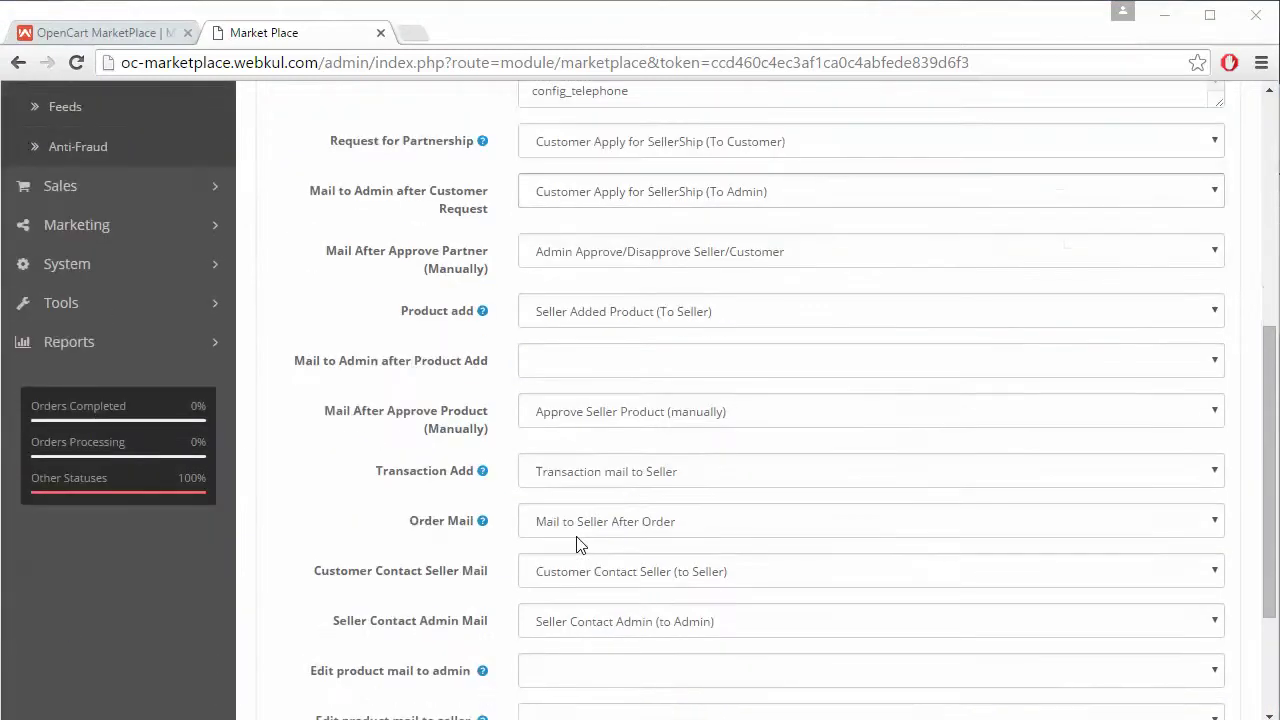
pyautogui.scroll(-2, 577, 544)
pyautogui.scroll(4, 577, 544)
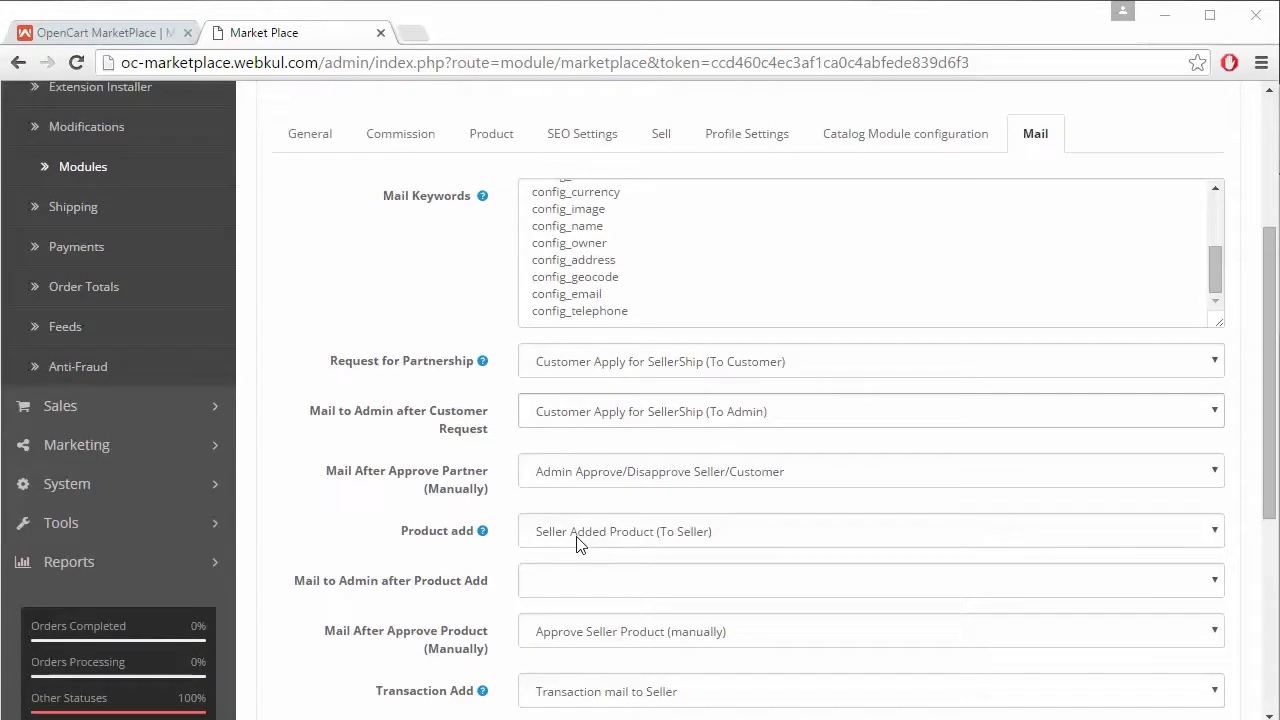
pyautogui.scroll(3, 577, 544)
pyautogui.scroll(1, 577, 544)
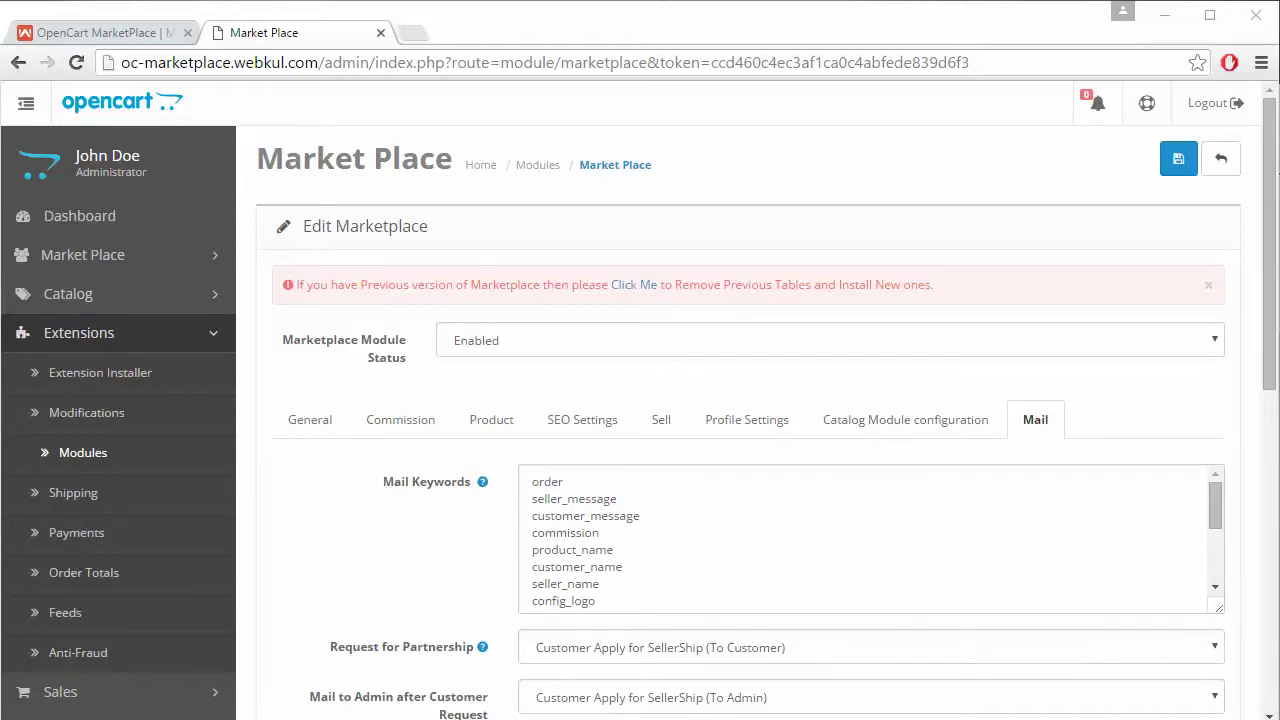
# Switch to the Webkul Store's Opencart Marketplace product page tab with Ctrl+Tab
pyautogui.hotkey('ctrl', 'Tab')
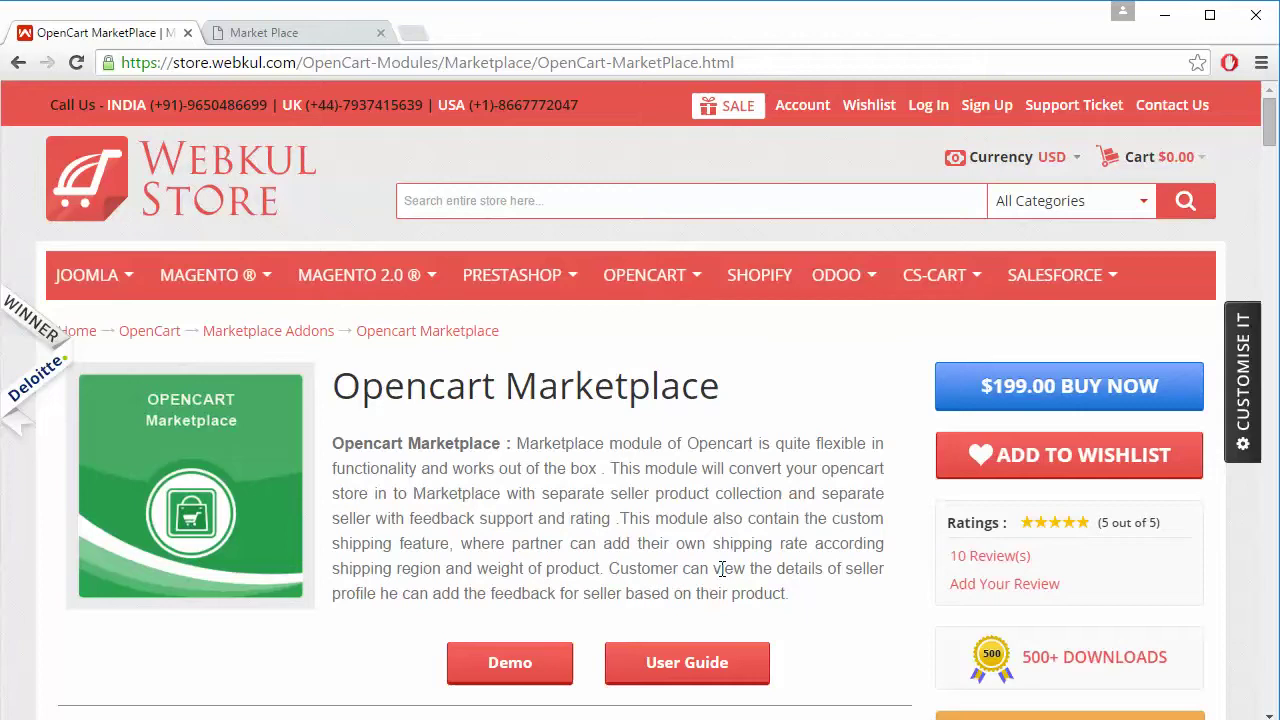